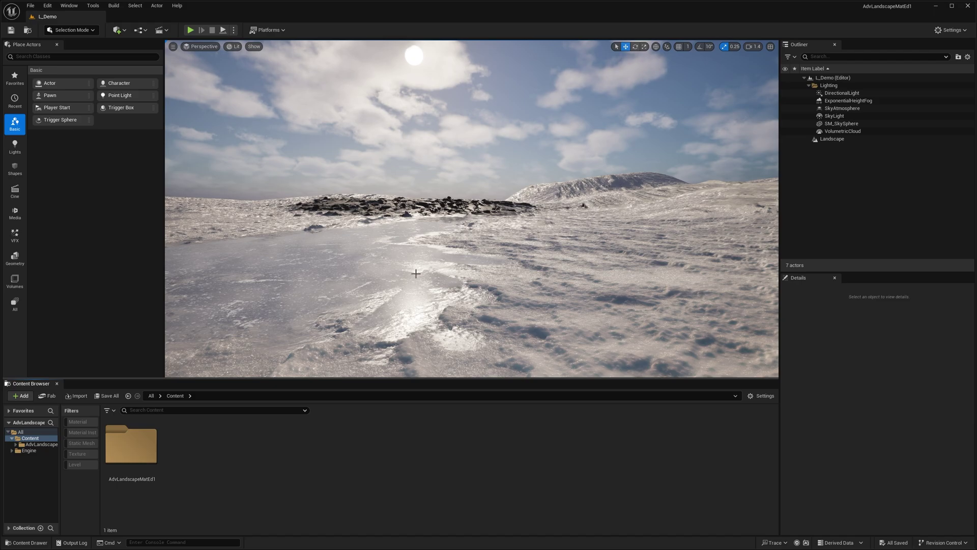
middle_click_drag(485, 248, 507, 278)
right_click_drag(506, 277, 525, 299)
left_click_drag(490, 260, 486, 246)
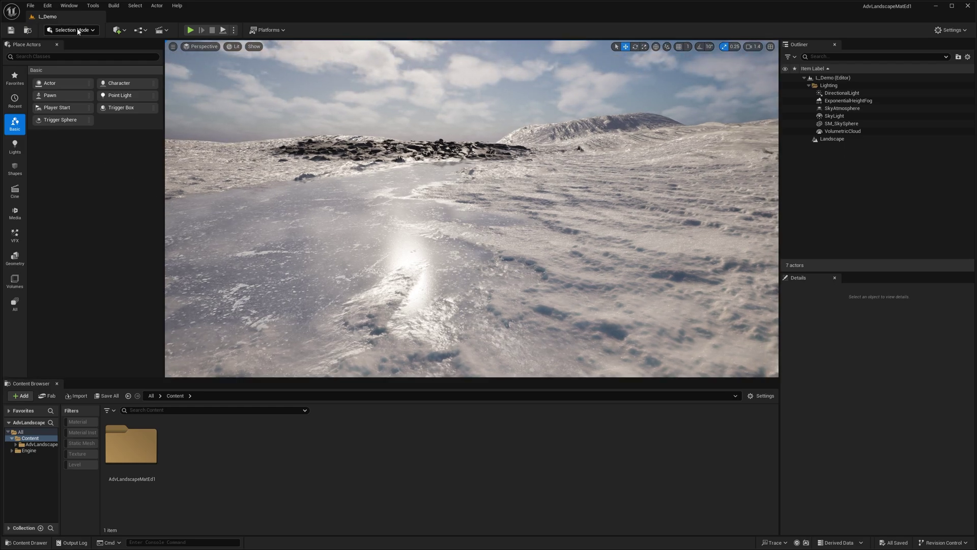
Look up the virtual texture settings and the Substrate settings in the Project Settings.
left_click(47, 6)
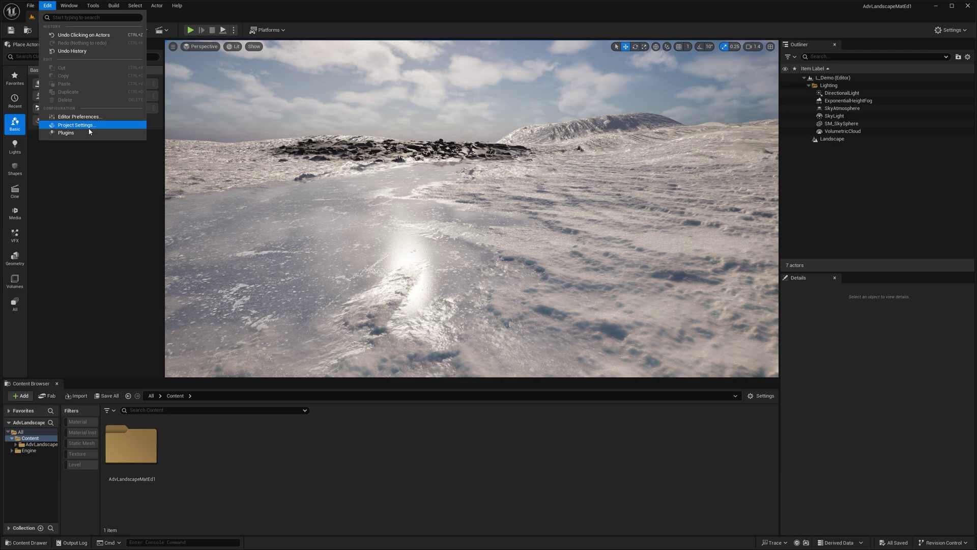
left_click(84, 125)
left_click(442, 117)
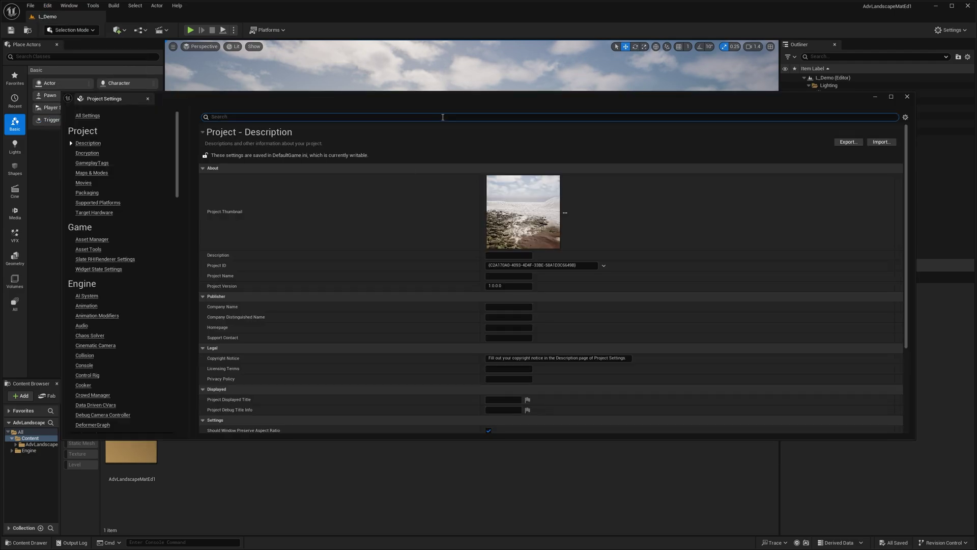
type("virtual text")
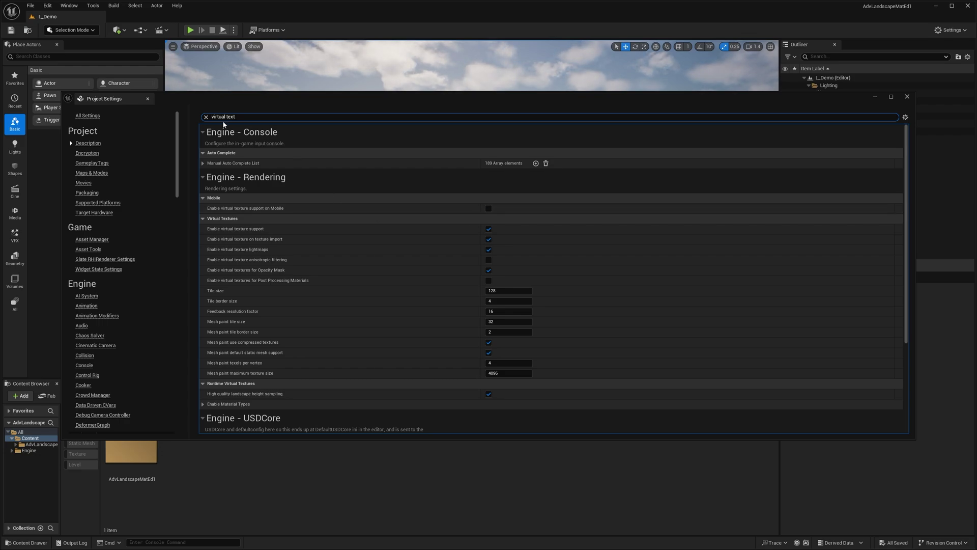
left_click_drag(246, 117, 204, 119)
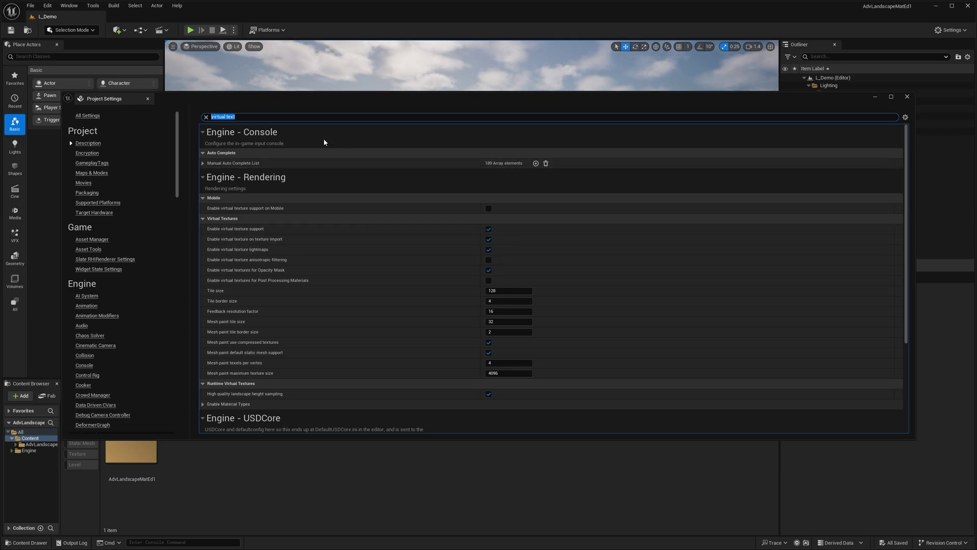
type("substrate")
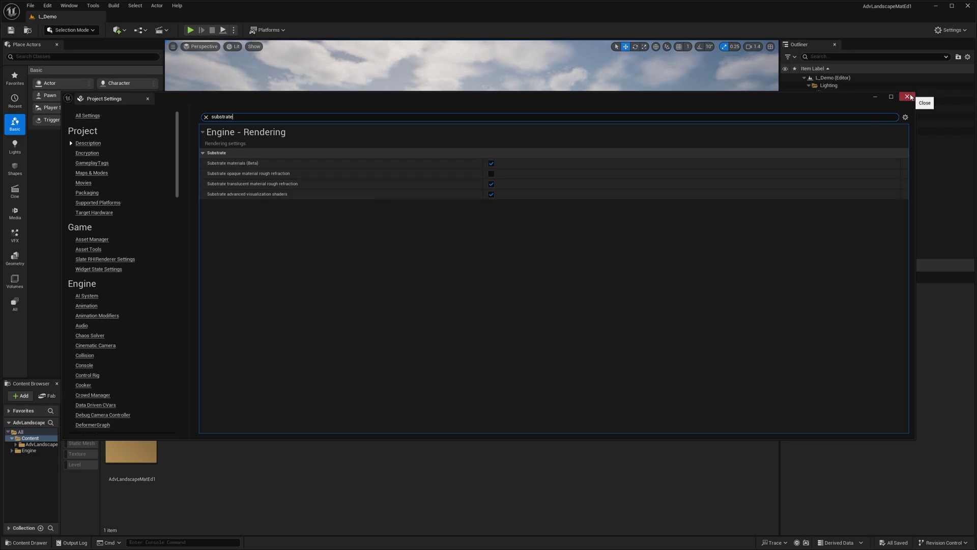
left_click(908, 98)
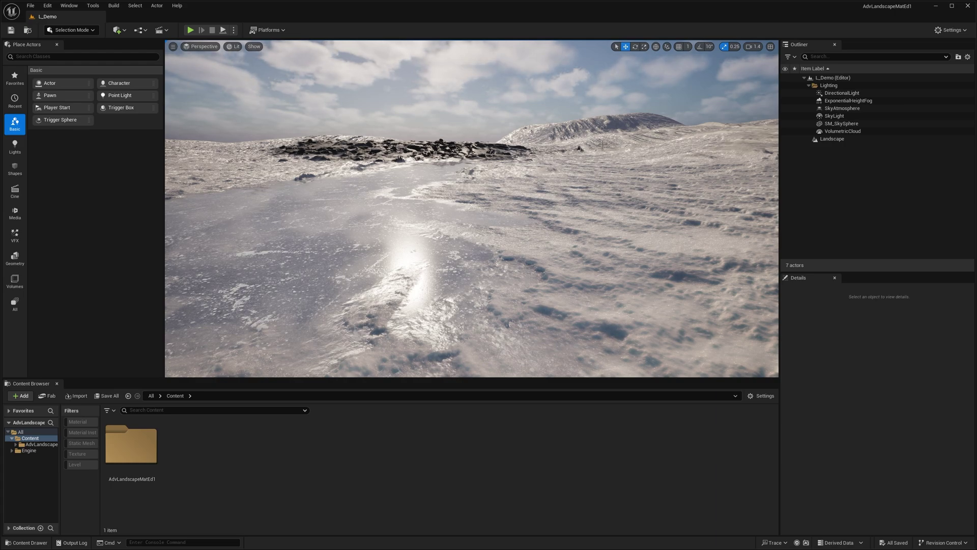
Select the landscape, check its Nanite settings and inspect its ice and snow surfaces from several viewpoints.
left_click(507, 163)
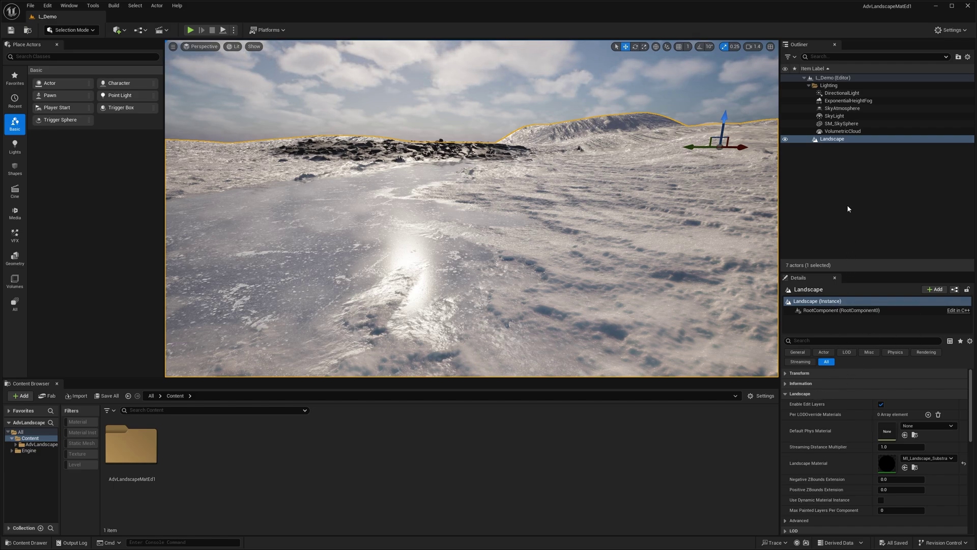
left_click(824, 393)
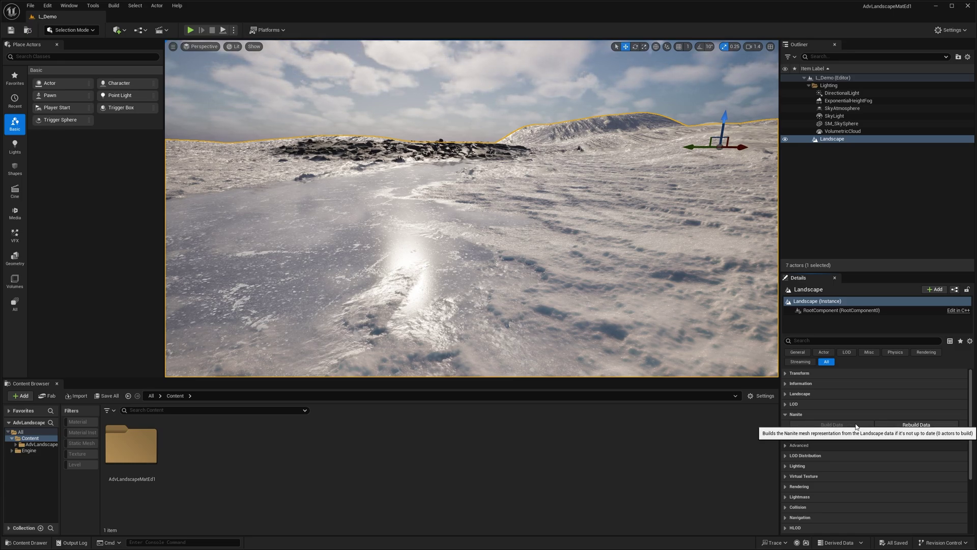
key("e")
right_click_drag(607, 309, 570, 277)
key("d")
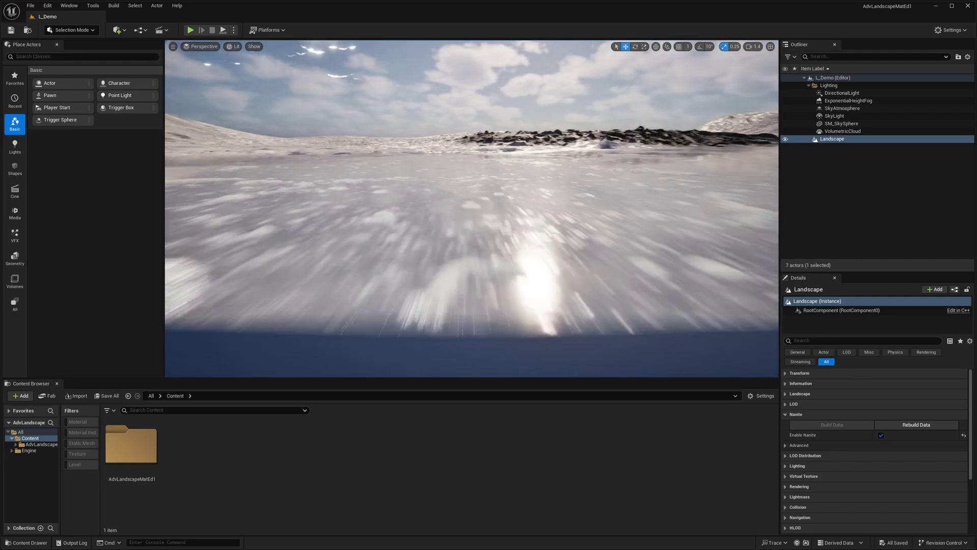
right_click_drag(587, 256, 712, 256)
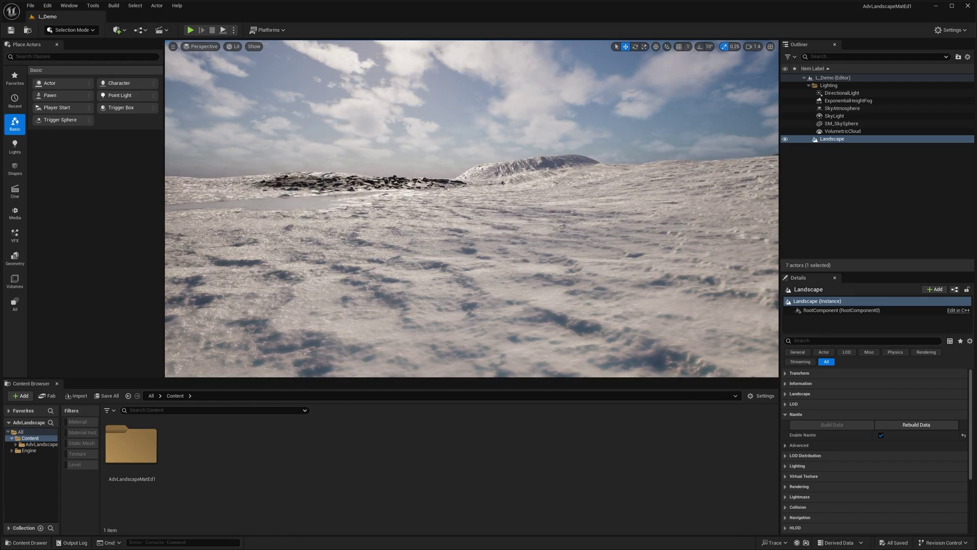
right_click_drag(471, 208, 443, 172)
key("w")
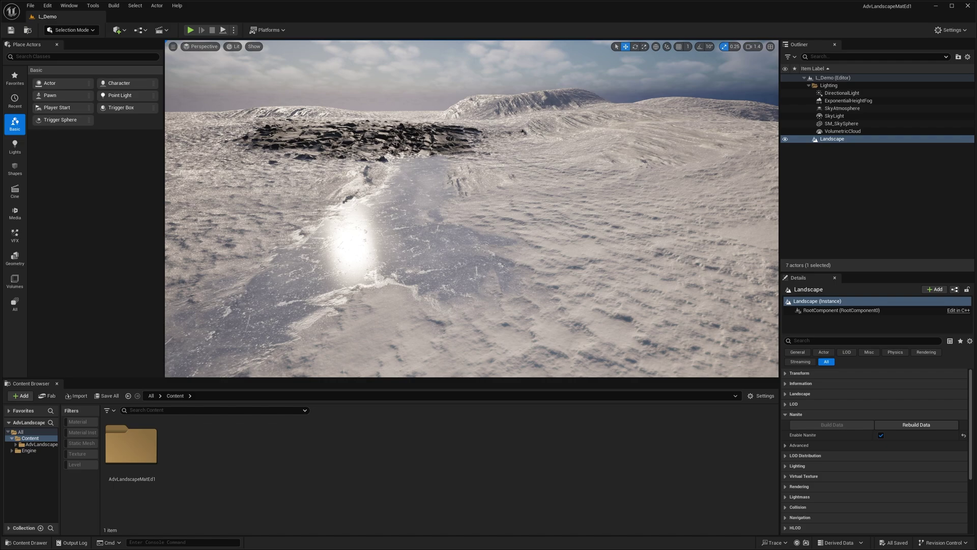
Place the landscape material instance editor beside the viewport and review its texture parameters, locating the 1 | Albedo texture among the project assets.
left_click_drag(976, 204, 895, 60)
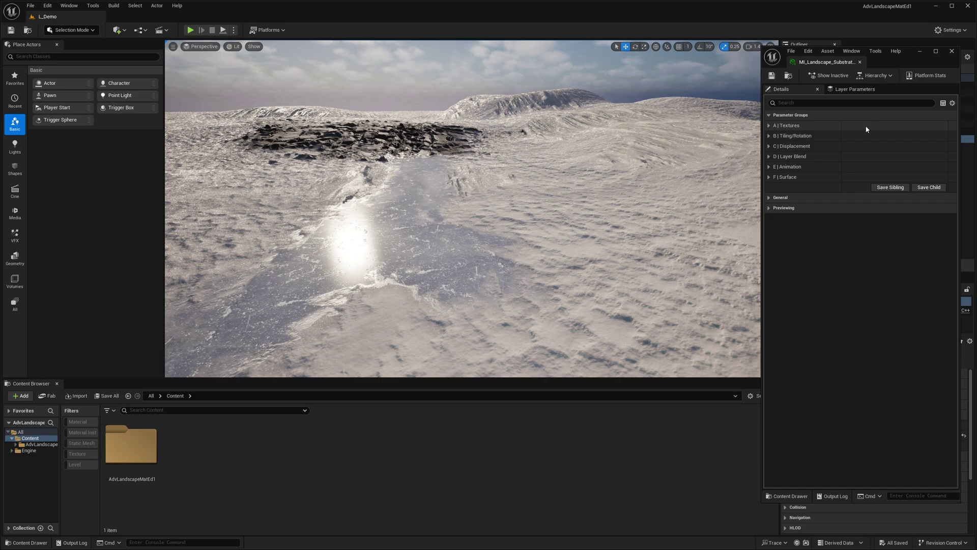
right_click_drag(543, 176, 542, 176)
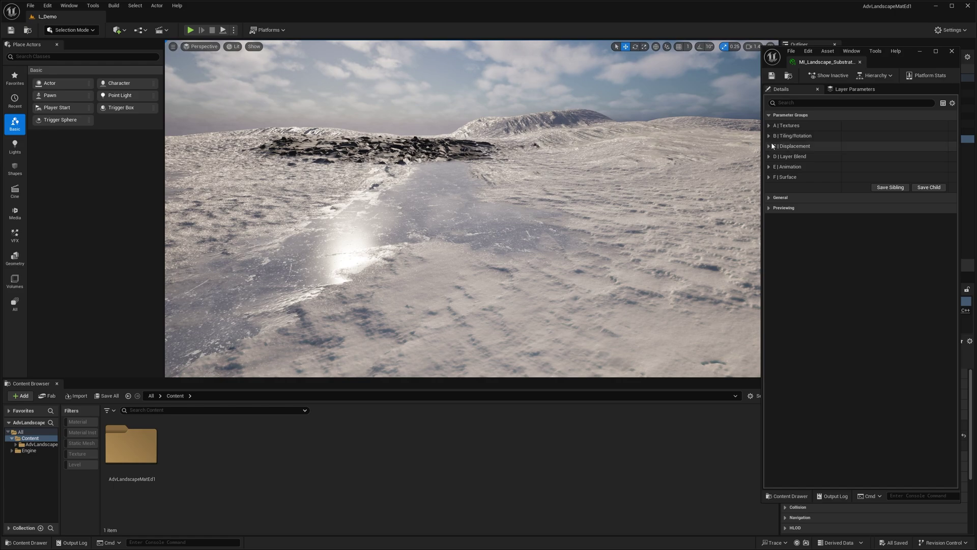
left_click(768, 126)
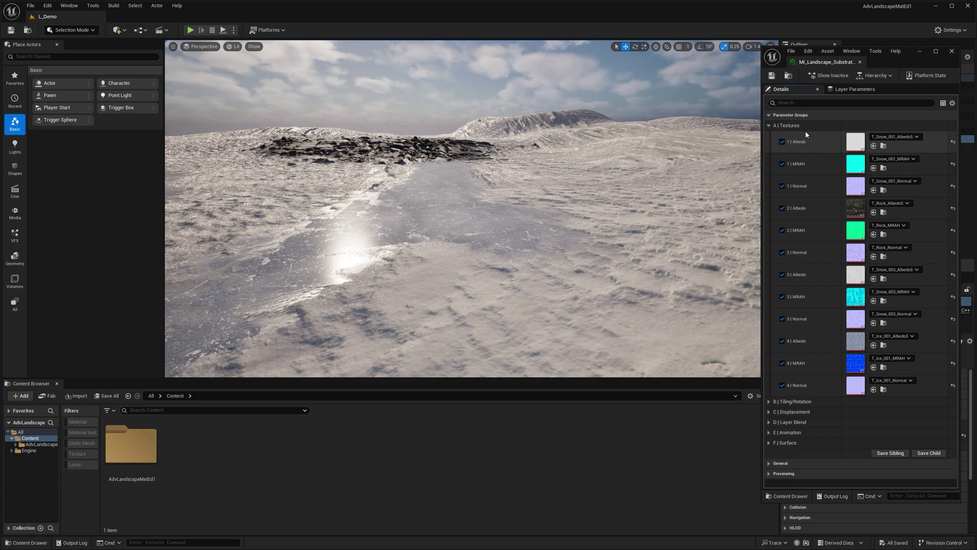
left_click(883, 146)
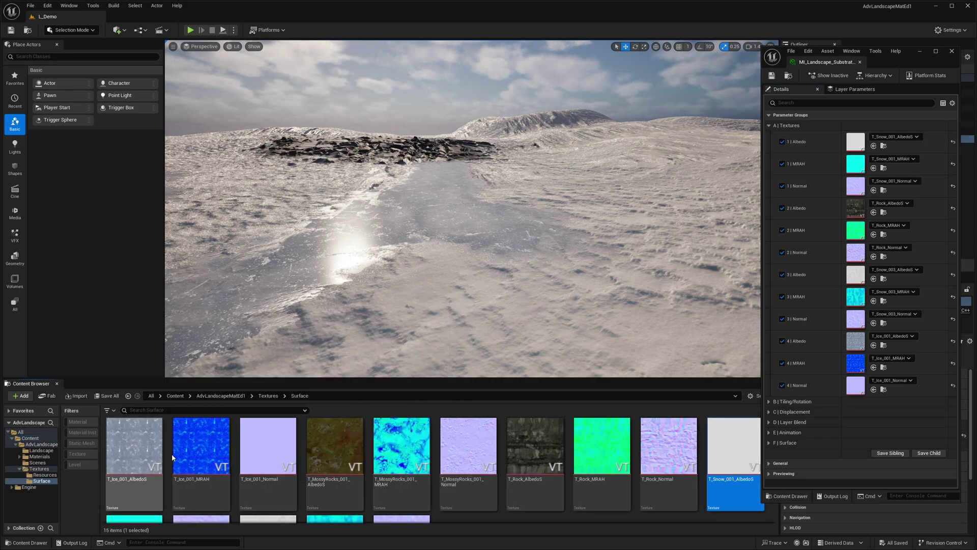
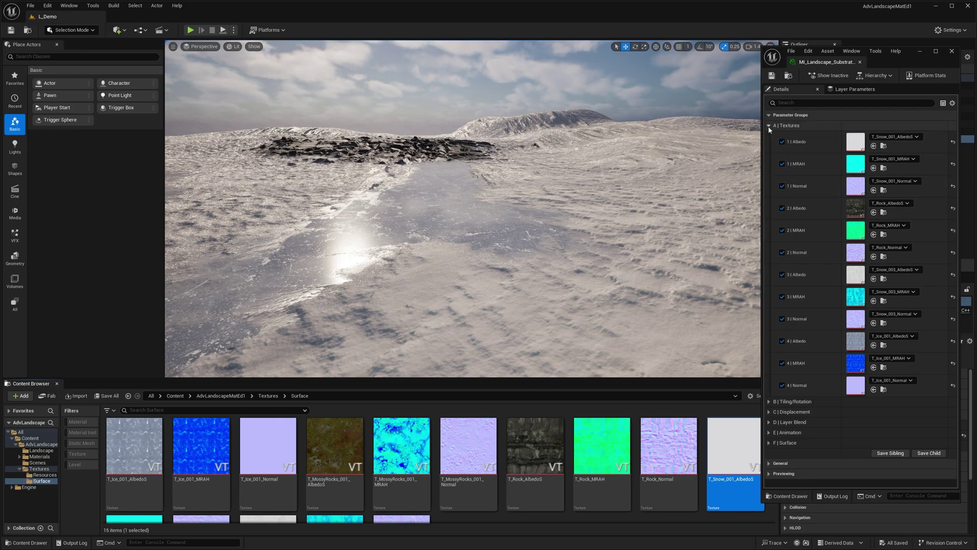
left_click(769, 126)
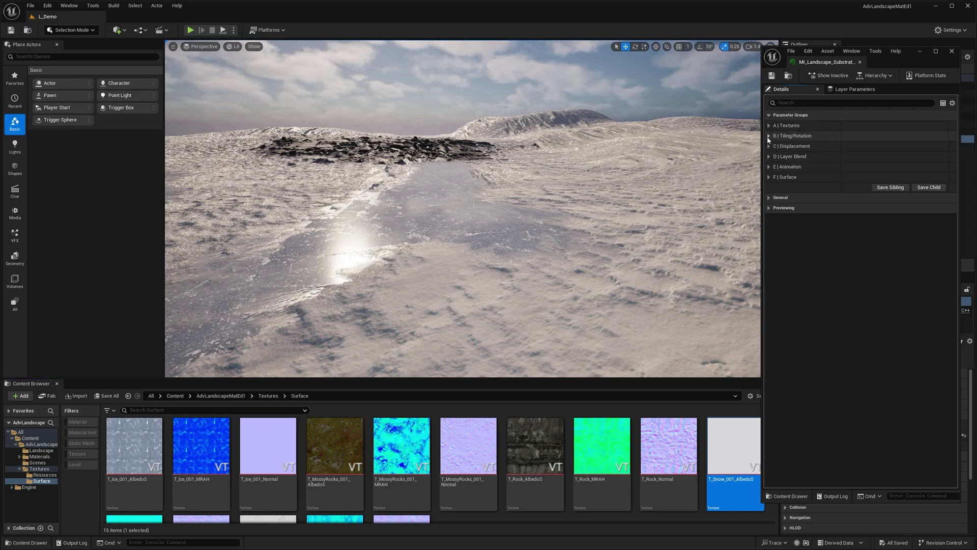
Show the Tiling/Rotation parameters and check which textures belong to layer 2 while viewing the rocky area up close.
left_click(768, 135)
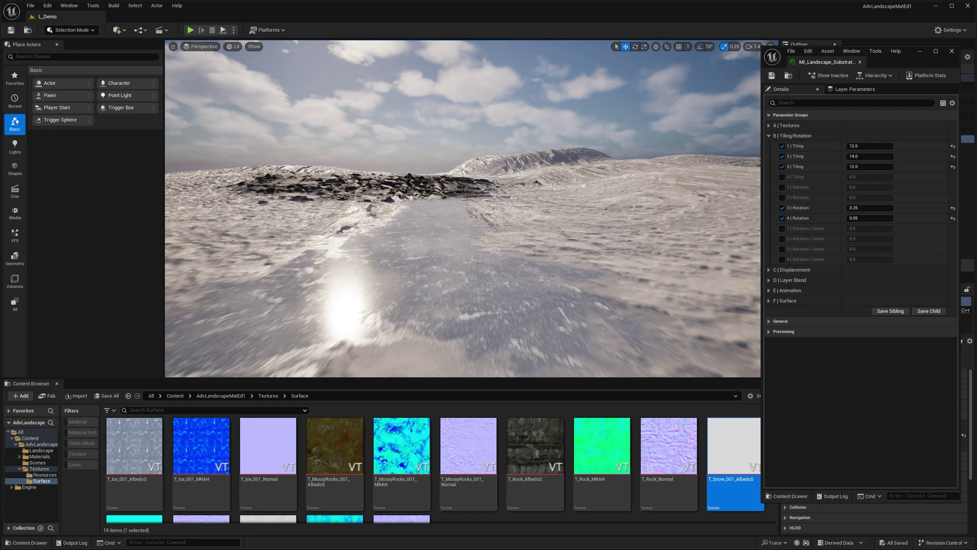
right_click_drag(463, 209, 456, 205)
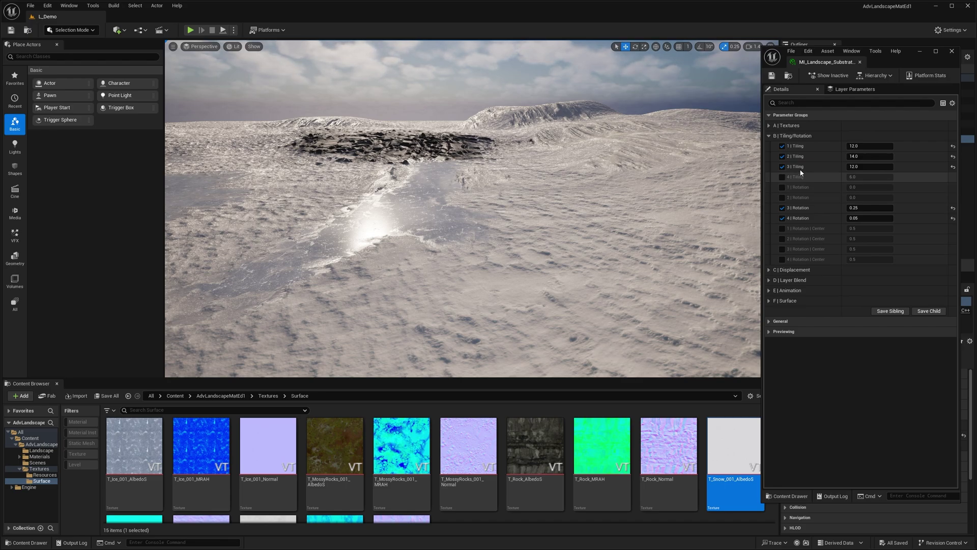
left_click(769, 126)
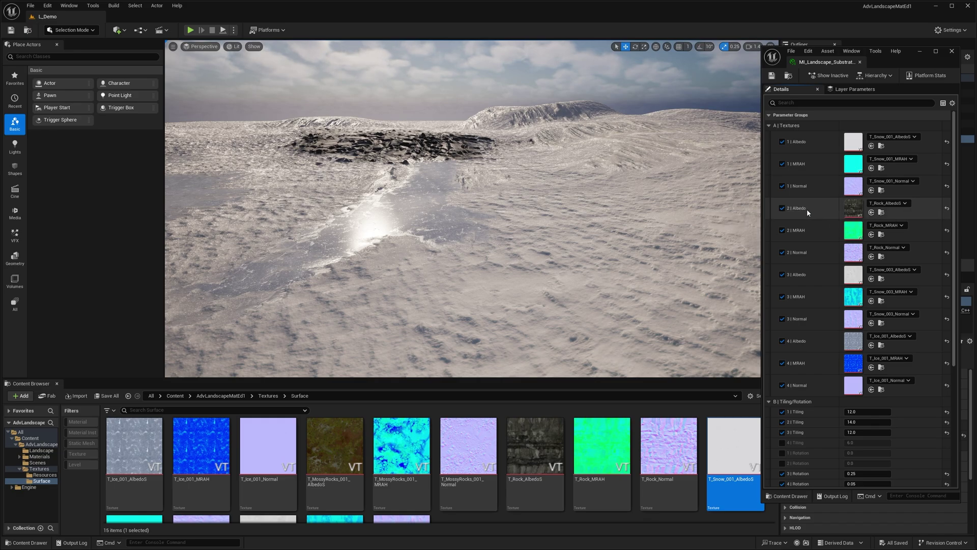
key("w")
right_click_drag(610, 213, 610, 244)
left_click(781, 125)
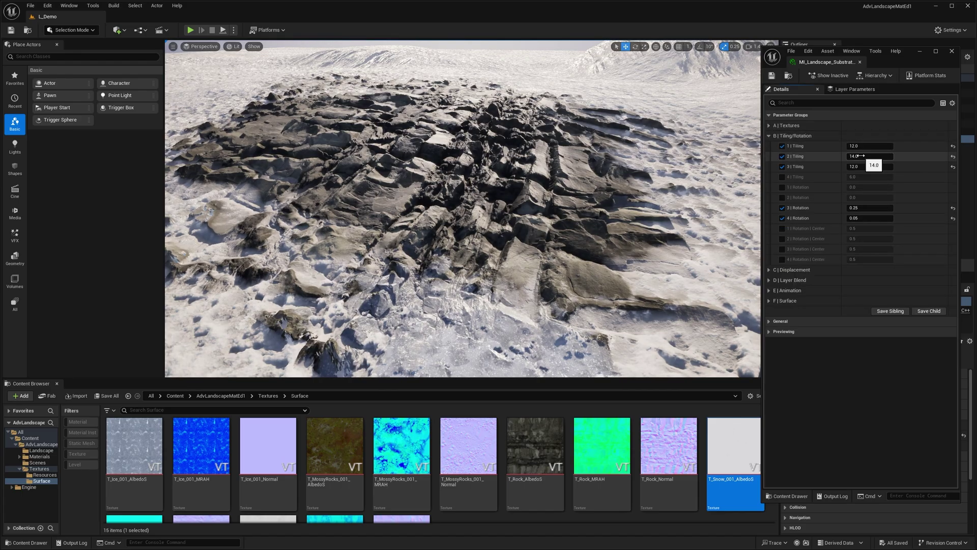
Try a 2 | Tiling value of about 8.47 on the rock layer, followed by 12.
mouse_move(861, 156)
left_mouse_down()
mouse_move(901, 155)
mouse_move(860, 156)
mouse_move(869, 156)
left_mouse_up()
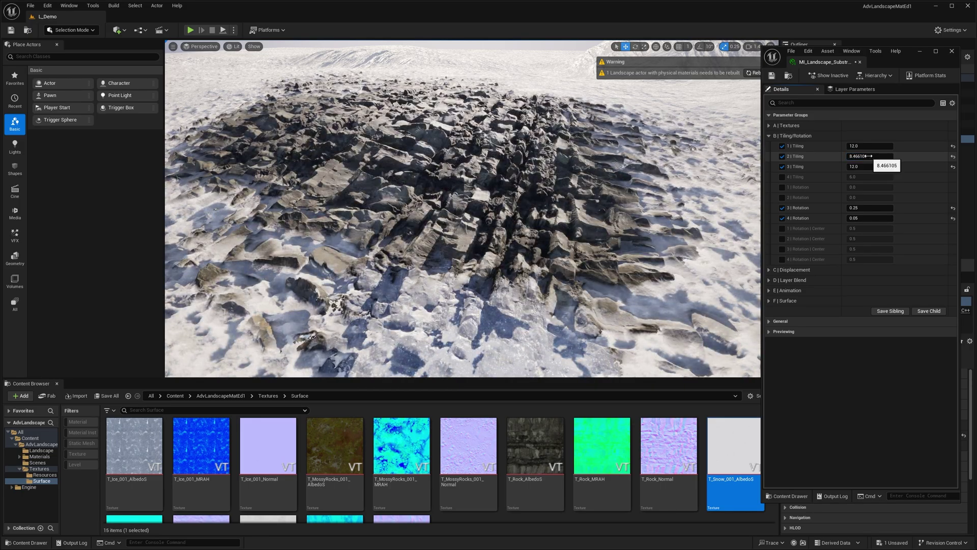
right_click_drag(560, 214, 547, 237)
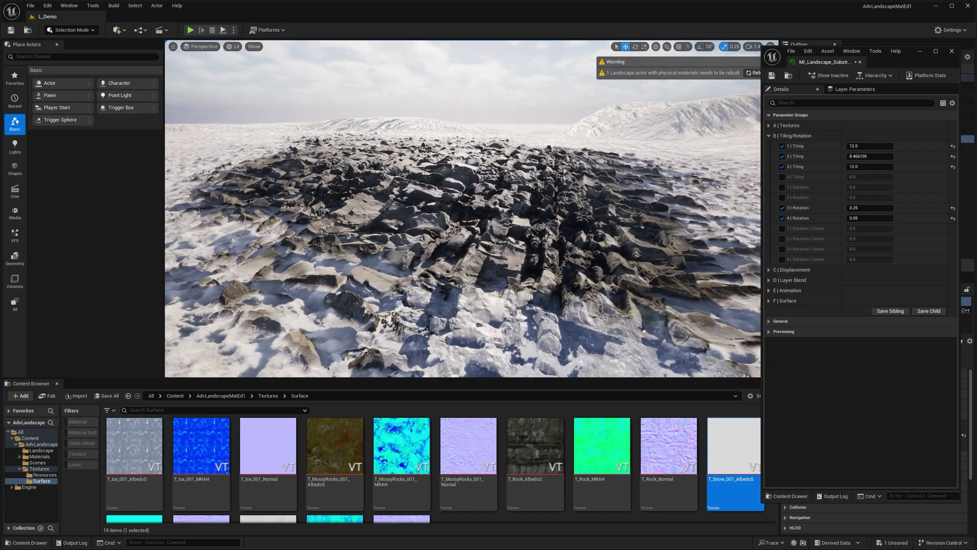
left_click(876, 158)
type("12")
key("Return")
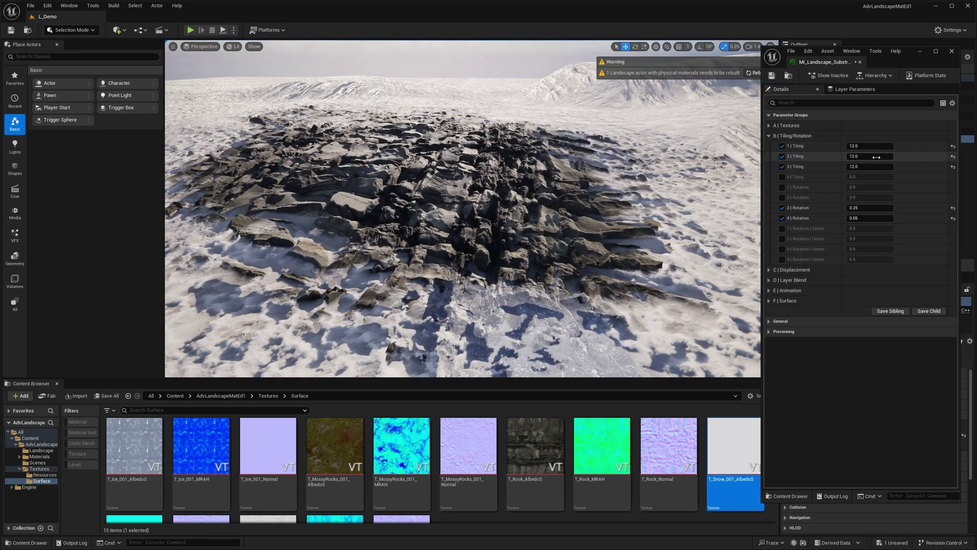
Try a denser rock pattern with 2 | Tiling at 6, return it to 12 and inspect the rocks up close.
left_click(876, 157)
type("6")
key("Return")
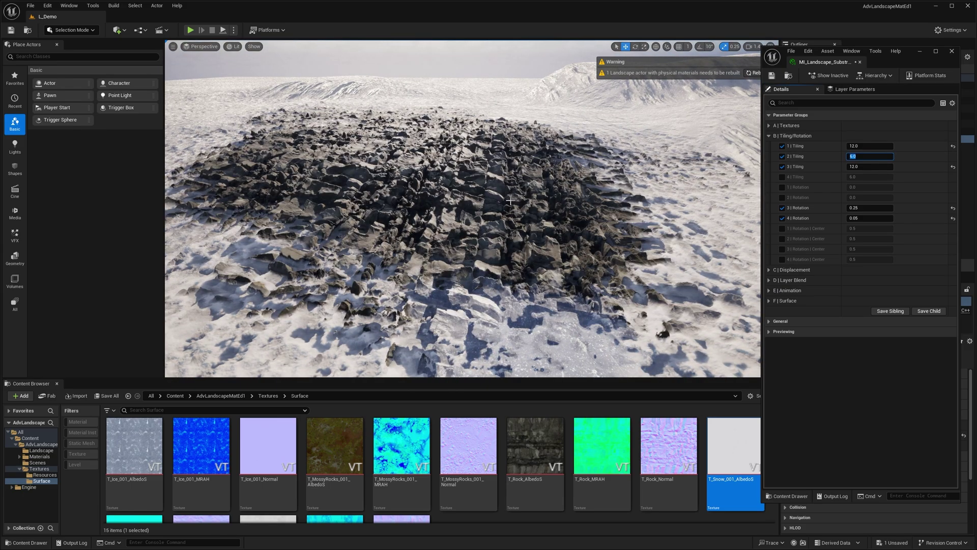
left_click(848, 155)
type("12")
key("Return")
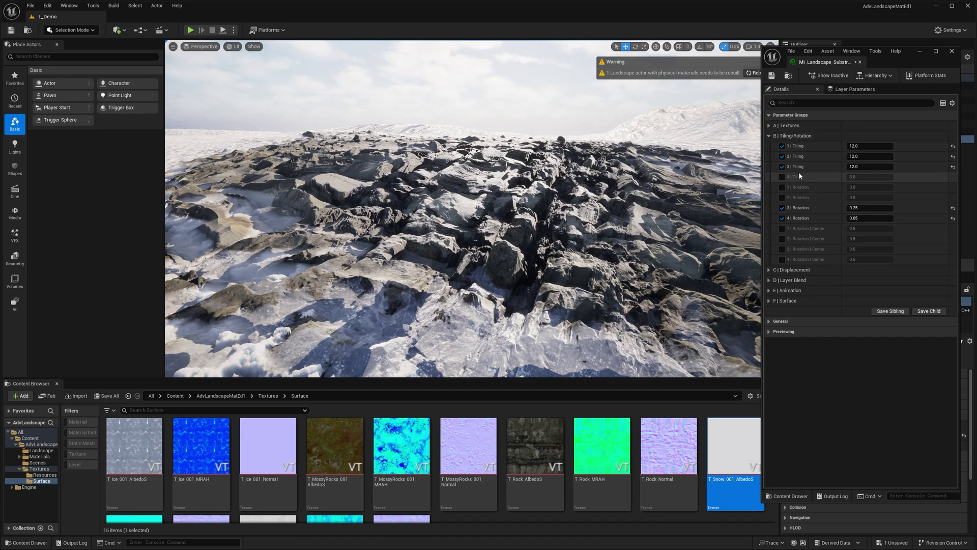
right_click_drag(580, 213, 641, 214)
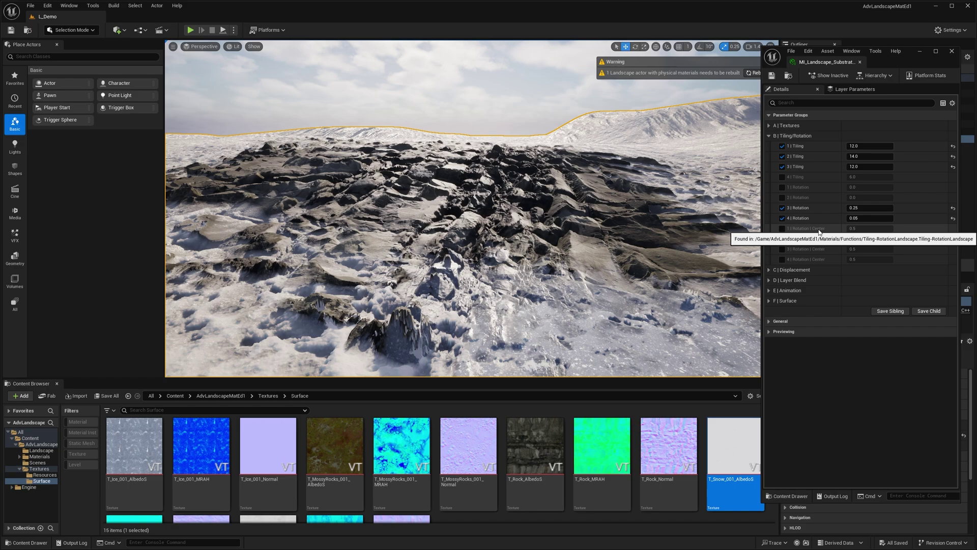
Enable the 2 | Rotation override and set the rock layer's rotation to 0.25.
left_click(782, 187)
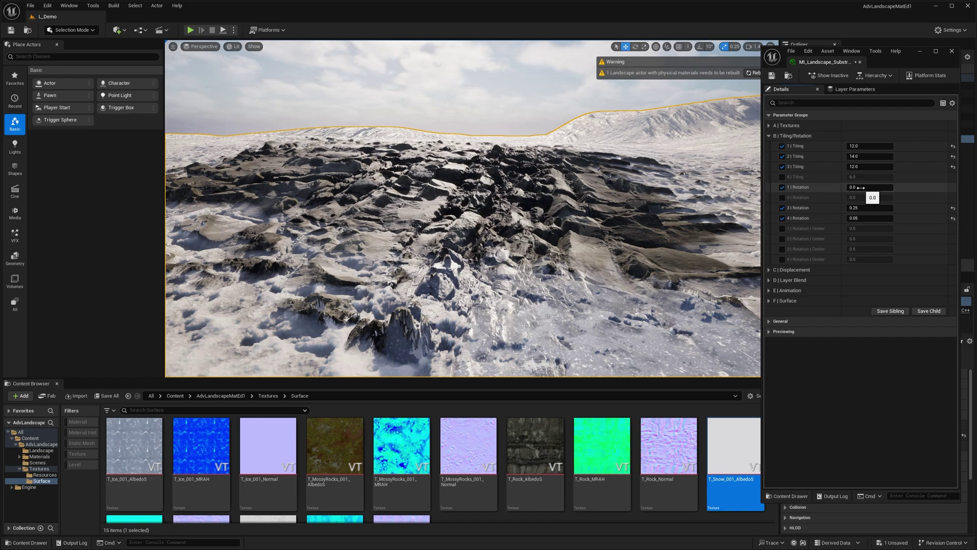
left_click(782, 187)
left_click(782, 198)
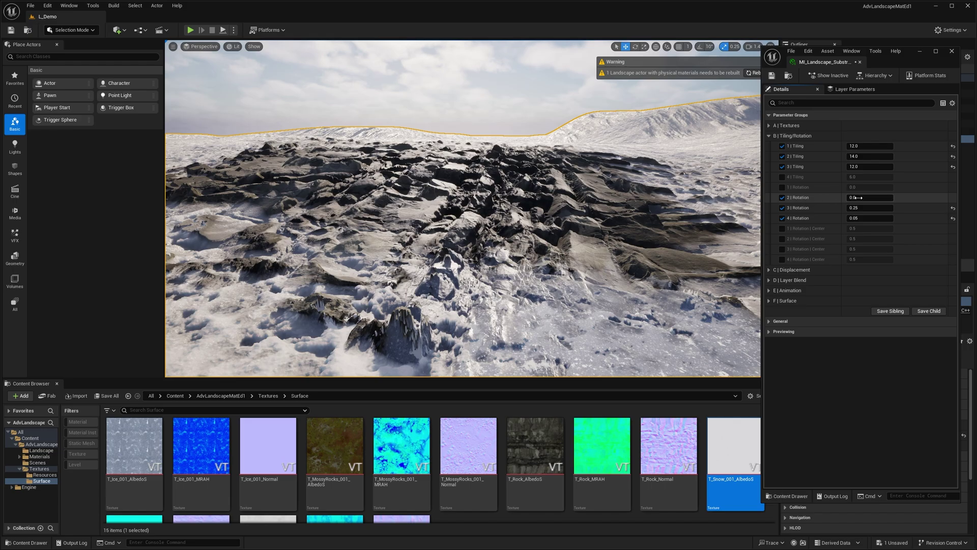
mouse_move(856, 197)
left_mouse_down()
mouse_move(886, 197)
mouse_move(867, 197)
left_mouse_up()
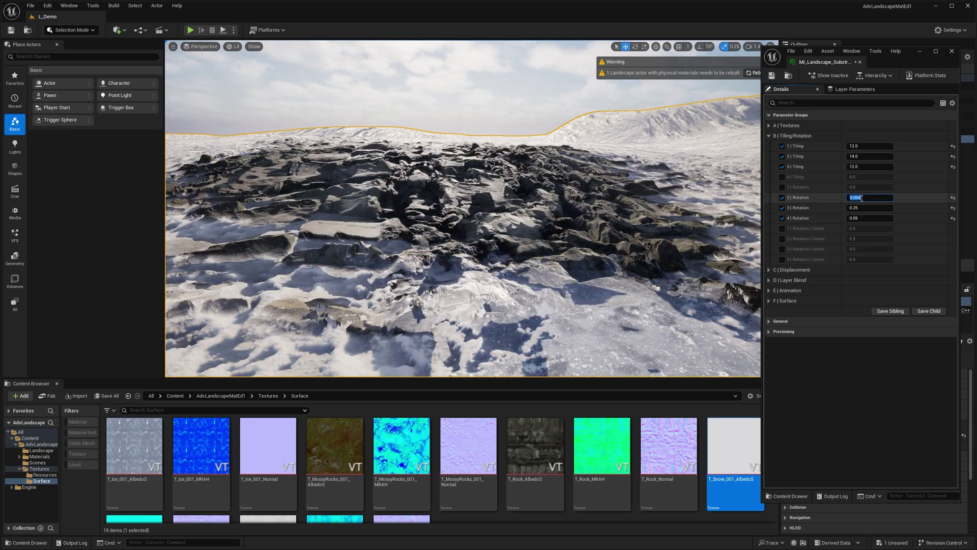
type(".25")
key("Return")
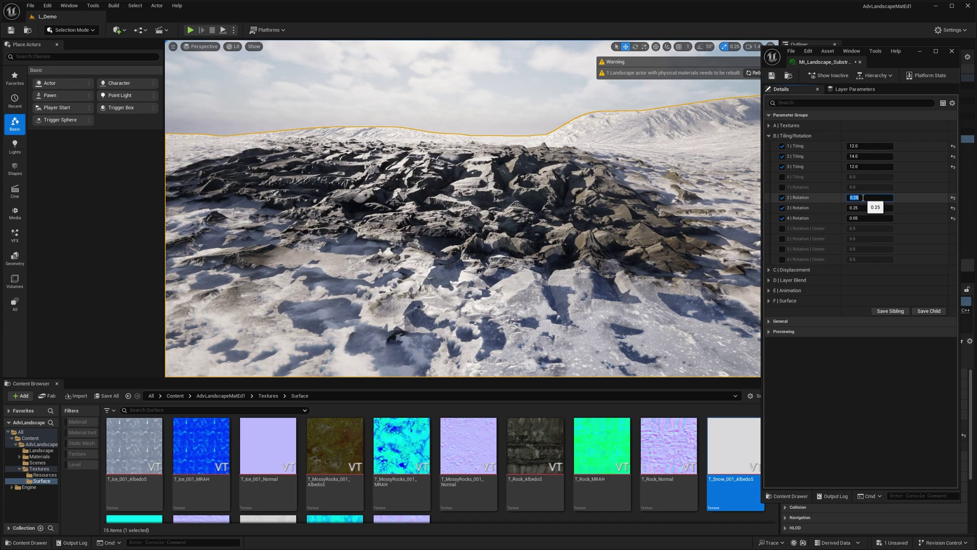
Try a 2 | Rotation of 1, reset it to its default and disable the override.
type("1")
key("Return")
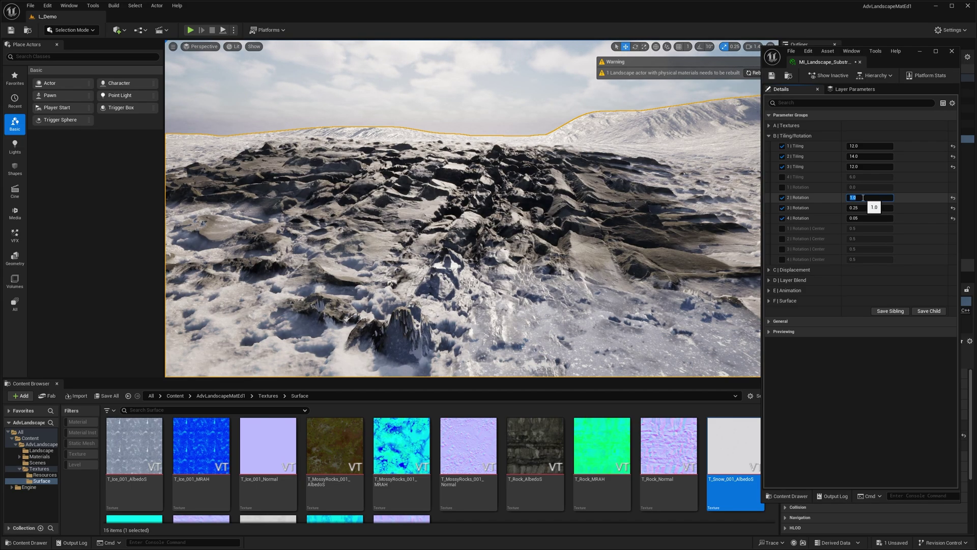
left_click(952, 198)
left_click(782, 198)
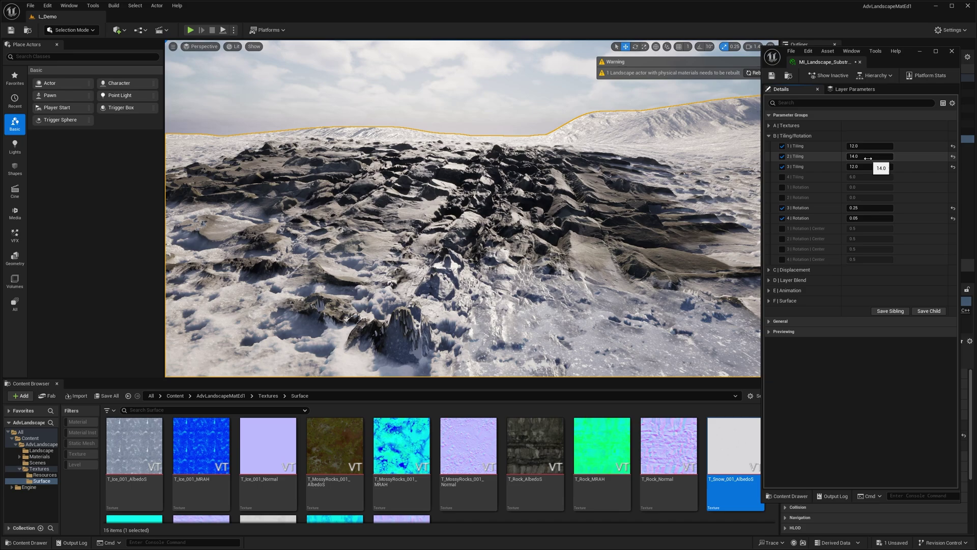
Lower the rock layer's 2 | Tiling to about 11.45.
left_click_drag(857, 157, 837, 156)
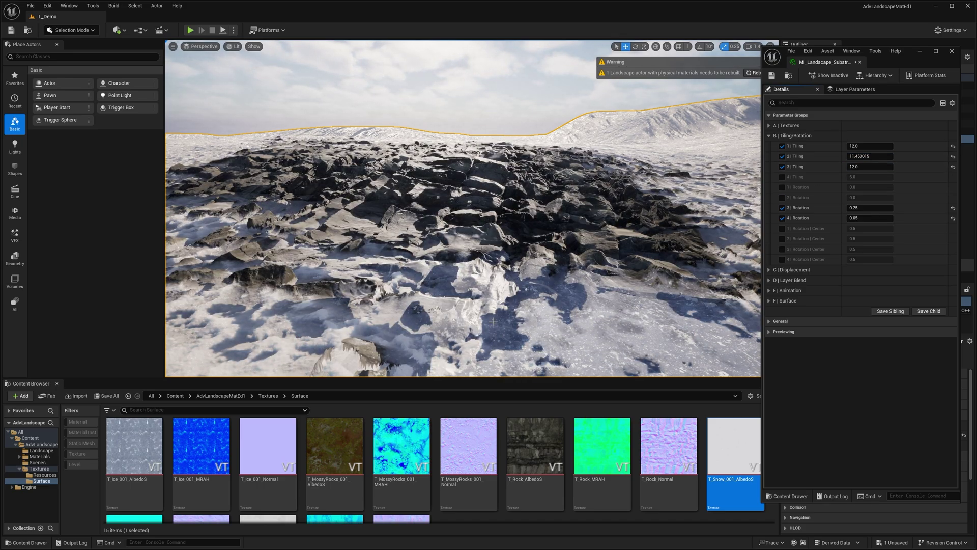
mouse_move(519, 308)
right_mouse_down()
mouse_move(519, 346)
mouse_move(517, 308)
mouse_move(522, 318)
right_mouse_up()
key("s")
key("w")
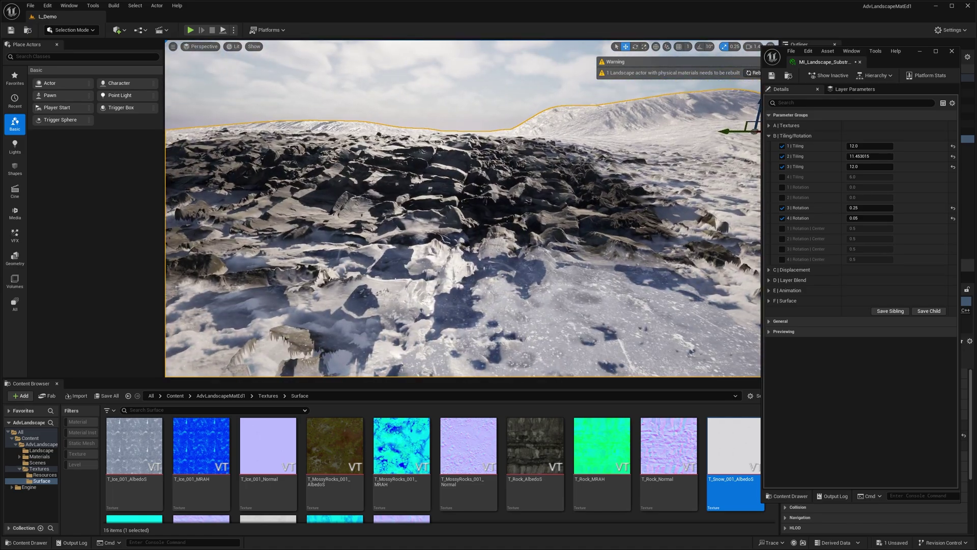
right_click_drag(597, 247, 597, 248)
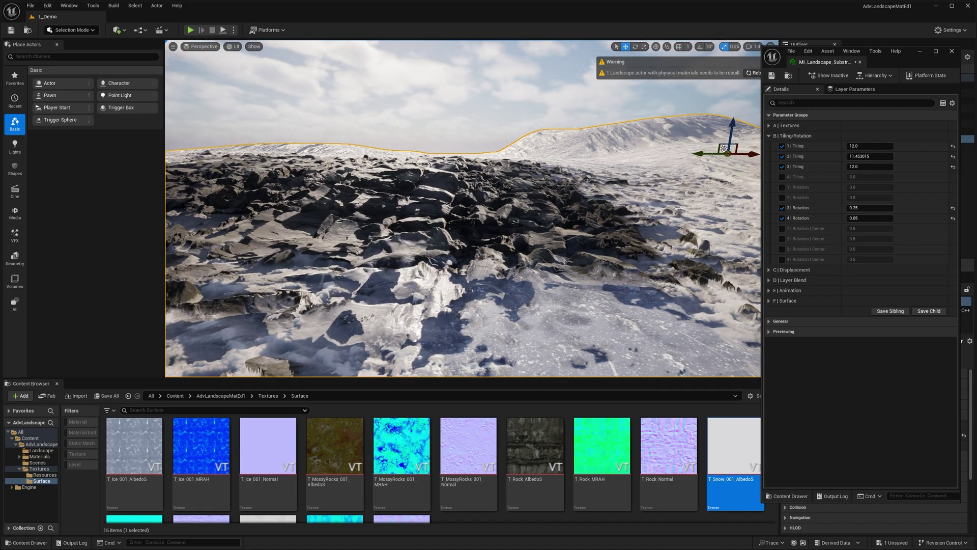
left_click_drag(706, 152, 697, 156)
key("ctrl+z")
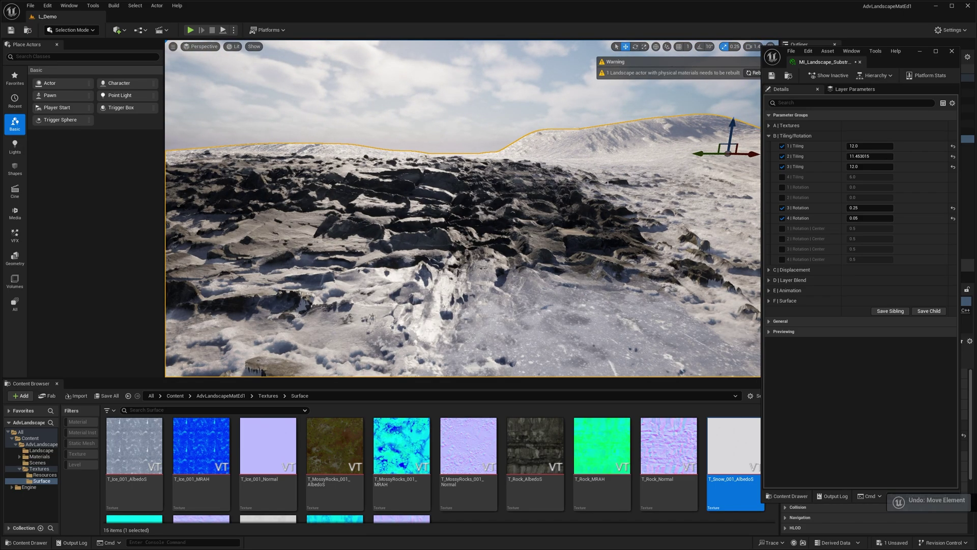
Set the rock layer's 2 | Tiling to 14.
mouse_move(589, 205)
right_mouse_down()
mouse_move(582, 223)
mouse_move(578, 218)
right_mouse_up()
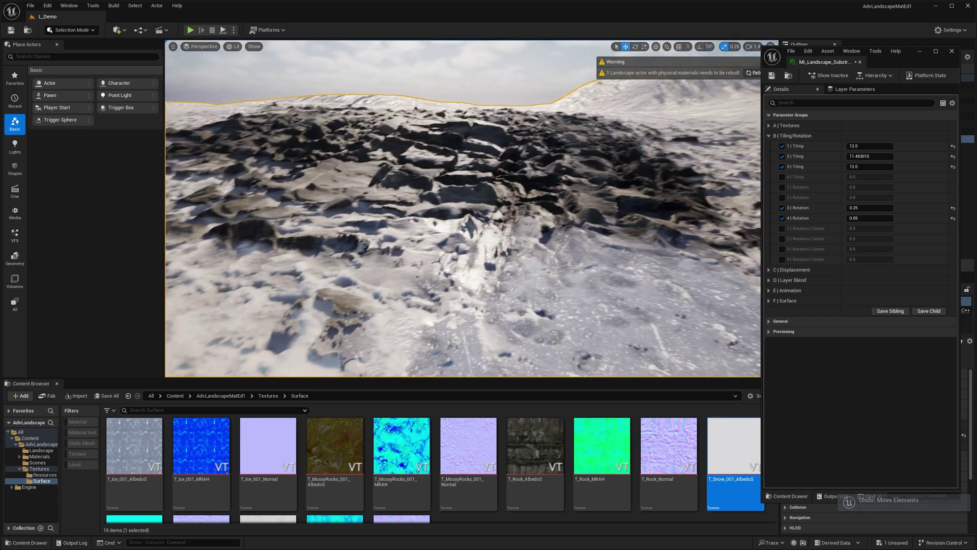
left_click(872, 156)
type("14")
key("Return")
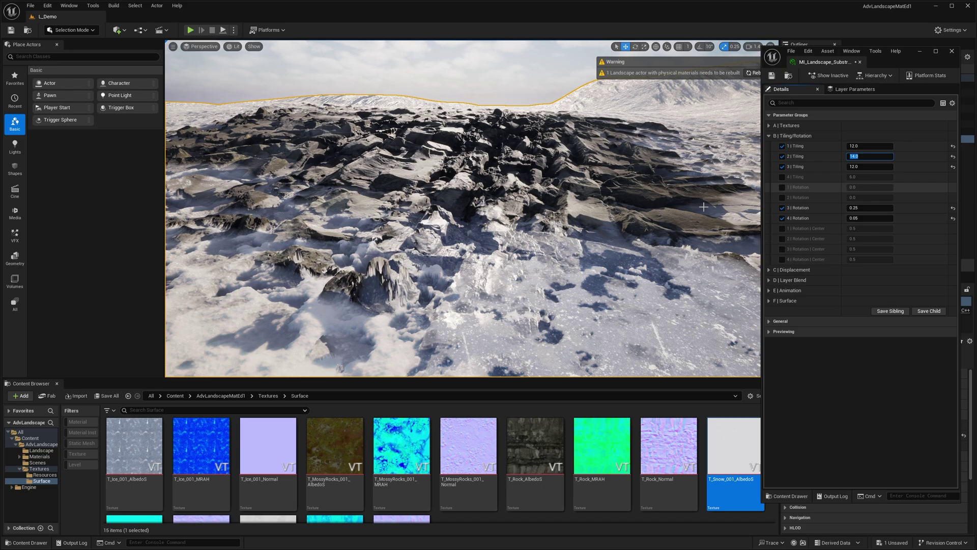
right_click_drag(609, 182, 669, 128)
left_click_drag(697, 130, 694, 131)
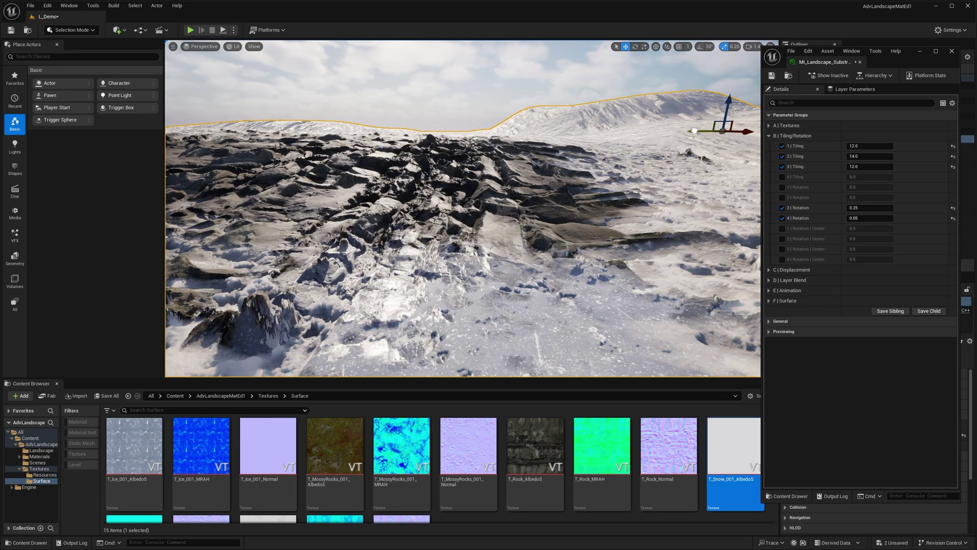
key("ctrl+z")
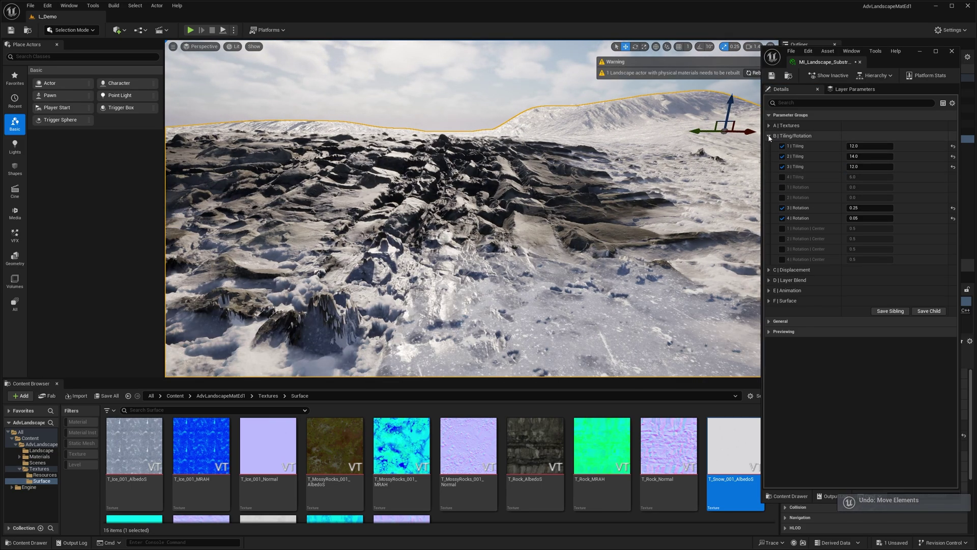
Swap the Tiling/Rotation parameters for the Displacement ones and examine the displaced rocks from several angles.
left_click(768, 136)
left_click(768, 146)
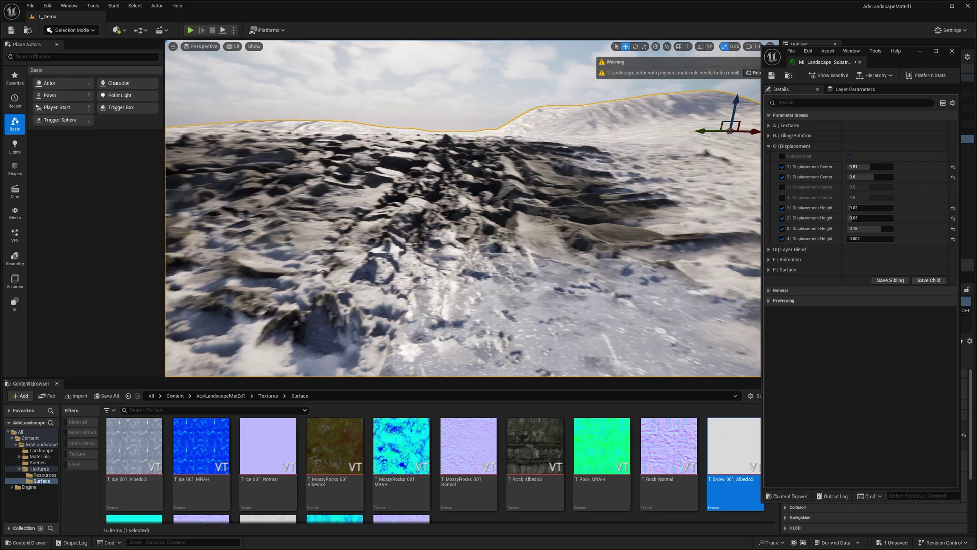
right_click_drag(463, 209, 405, 210)
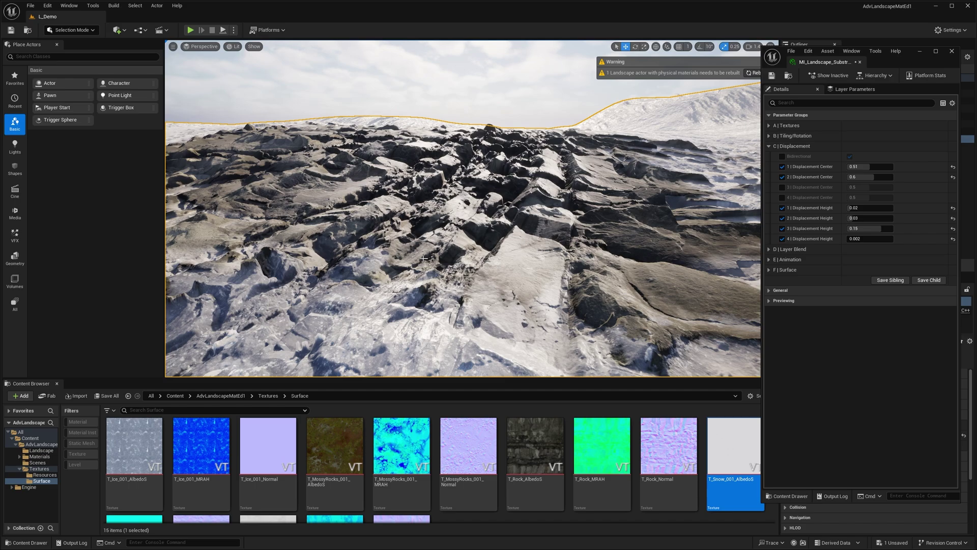
right_click_drag(424, 258, 254, 264)
right_click_drag(396, 280, 423, 258)
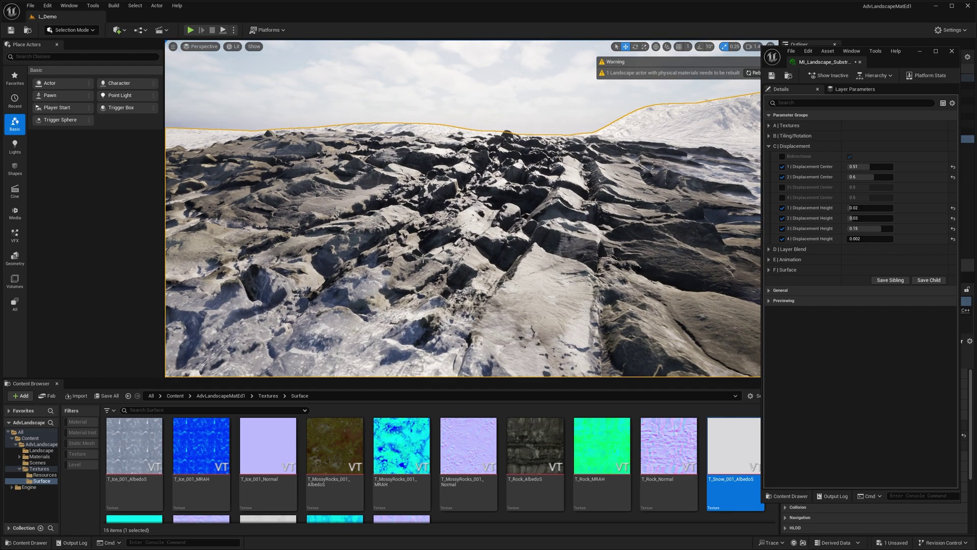
right_click_drag(503, 249, 505, 245)
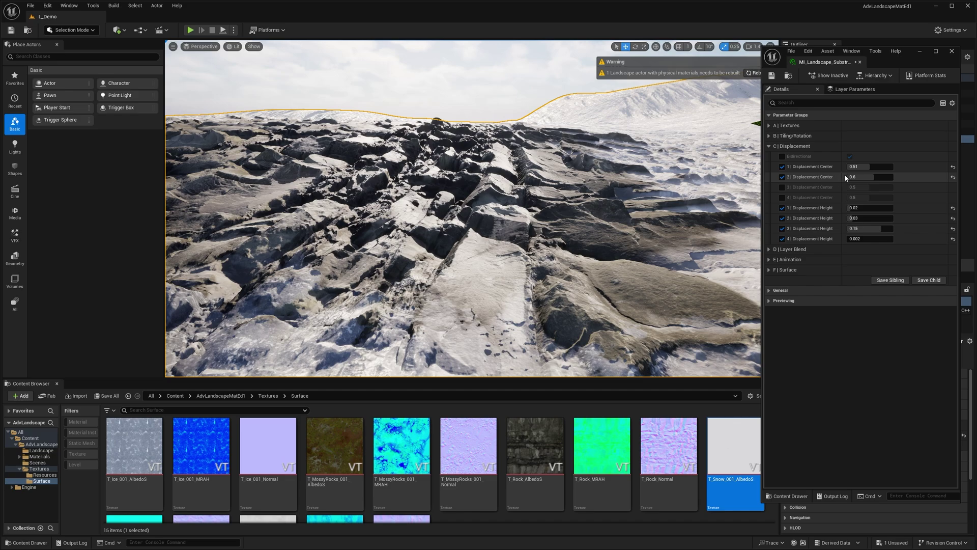
Try lower 2 | Displacement Center values, including 0.5, and return the rock layer's center to 0.6.
left_click_drag(872, 177, 873, 176)
left_click(875, 177)
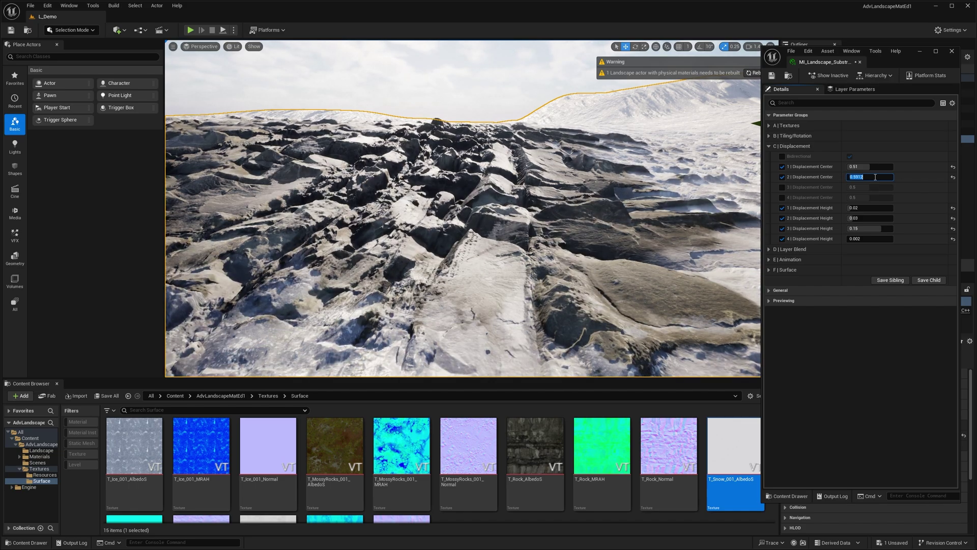
type("0.6")
key("Return")
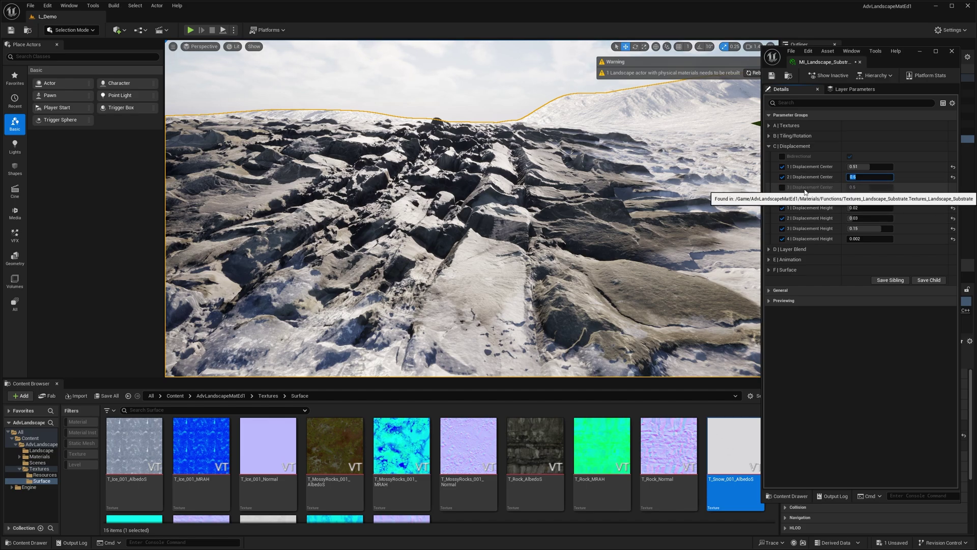
type("0.5")
key("Return")
type("0.6")
key("Return")
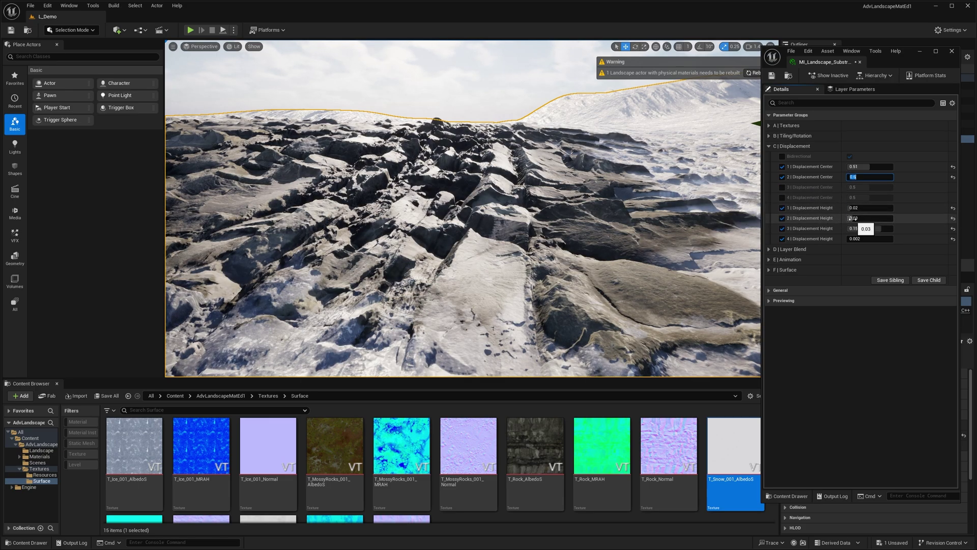
Try a different 2 | Displacement Height on the rock layer and restore it to 0.03.
right_click_drag(662, 219, 550, 213)
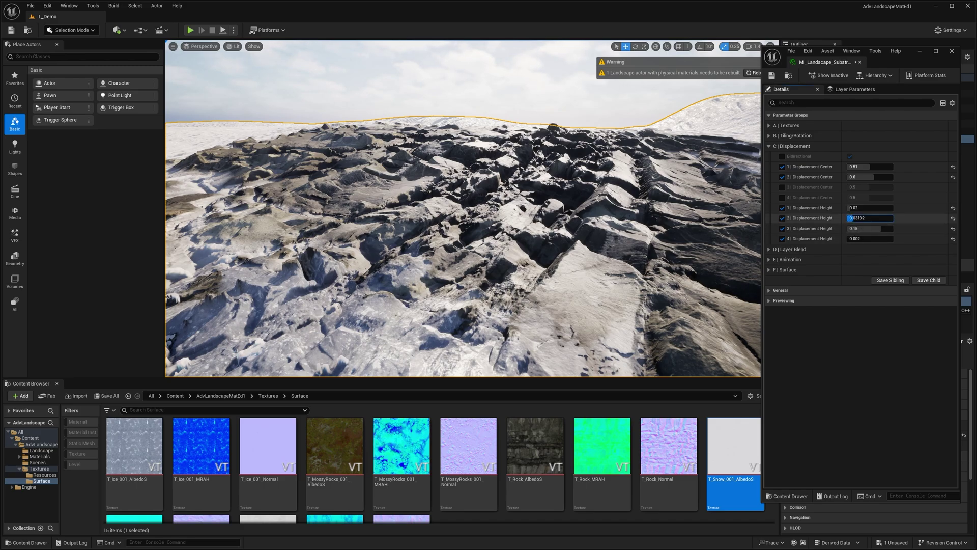
mouse_move(852, 218)
left_mouse_down()
mouse_move(893, 218)
mouse_move(857, 217)
left_mouse_up()
type("0.03")
key("Return")
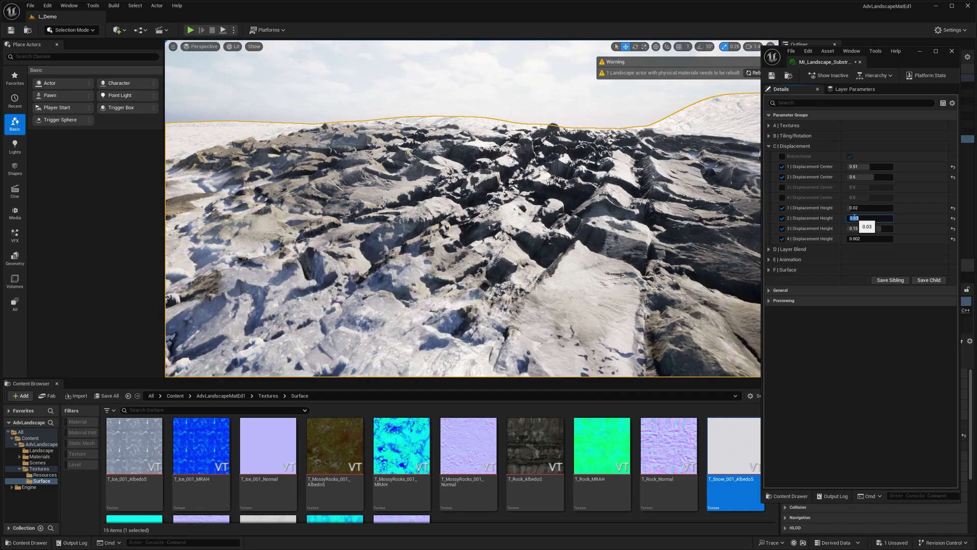
Inspect the displaced rocks and the border with the snow up close, and collapse the Displacement parameters.
mouse_move(631, 263)
right_mouse_down()
mouse_move(733, 263)
mouse_move(642, 261)
right_mouse_up()
key("w")
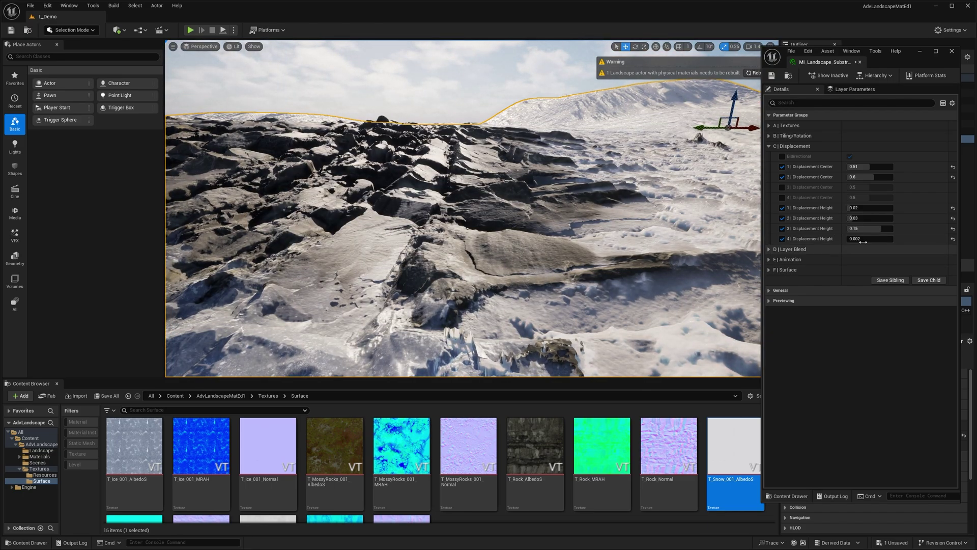
right_click_drag(511, 223, 503, 226)
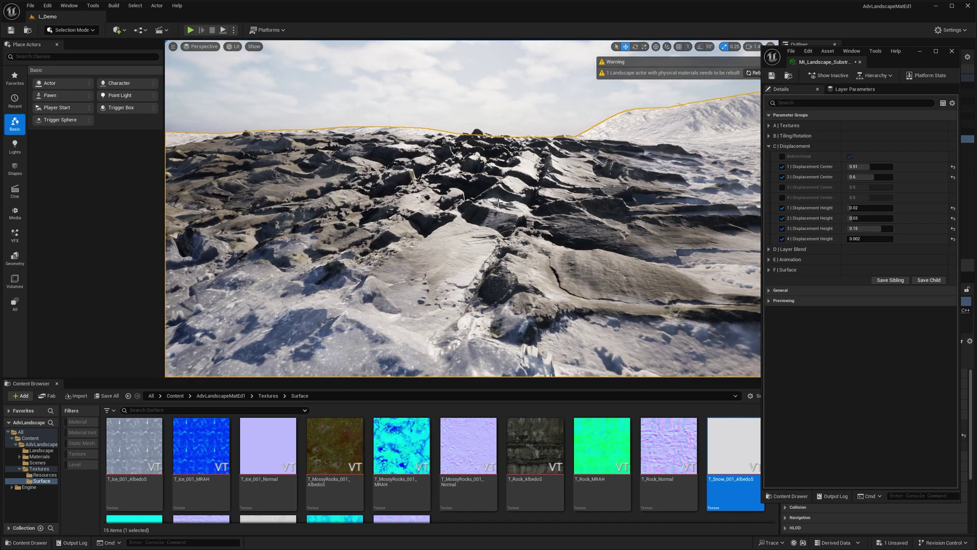
right_click_drag(467, 204, 504, 219)
left_click(768, 146)
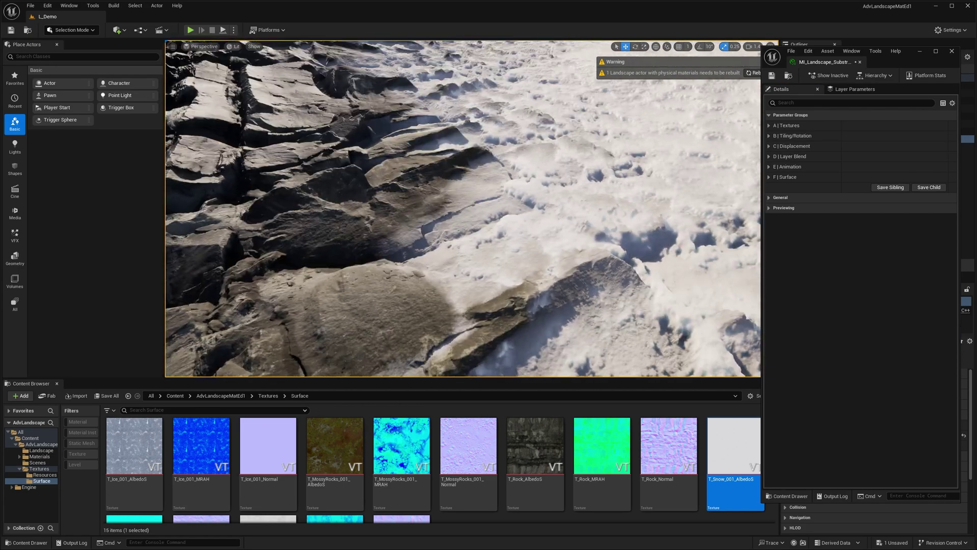
Expand the Layer Blend parameters, enable the Blend | Invert Height override and frame the border between rocks and snow.
left_click(776, 158)
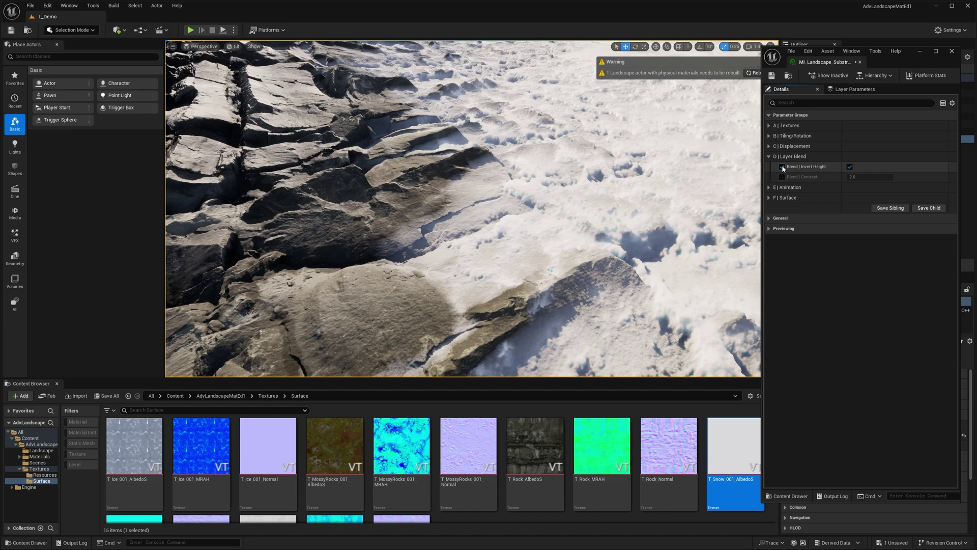
left_click(782, 166)
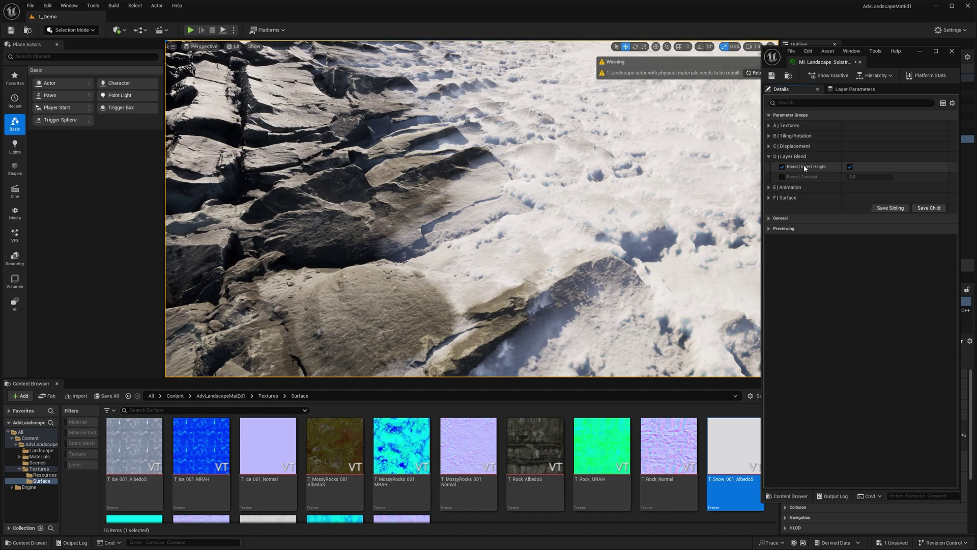
key("s")
right_click_drag(536, 240, 496, 236)
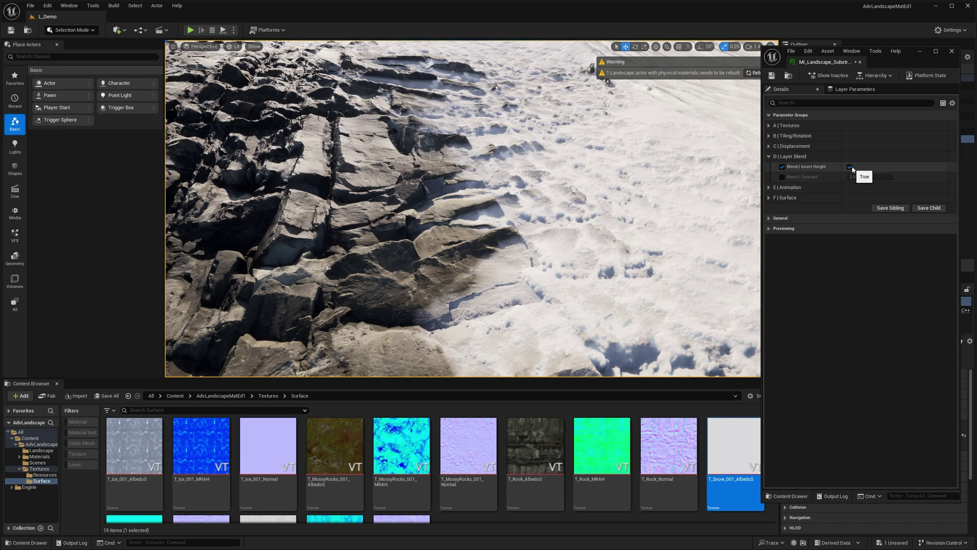
Switch Blend | Invert Height off and on to compare how the rock and snow layers blend, leaving it on.
left_click(850, 167)
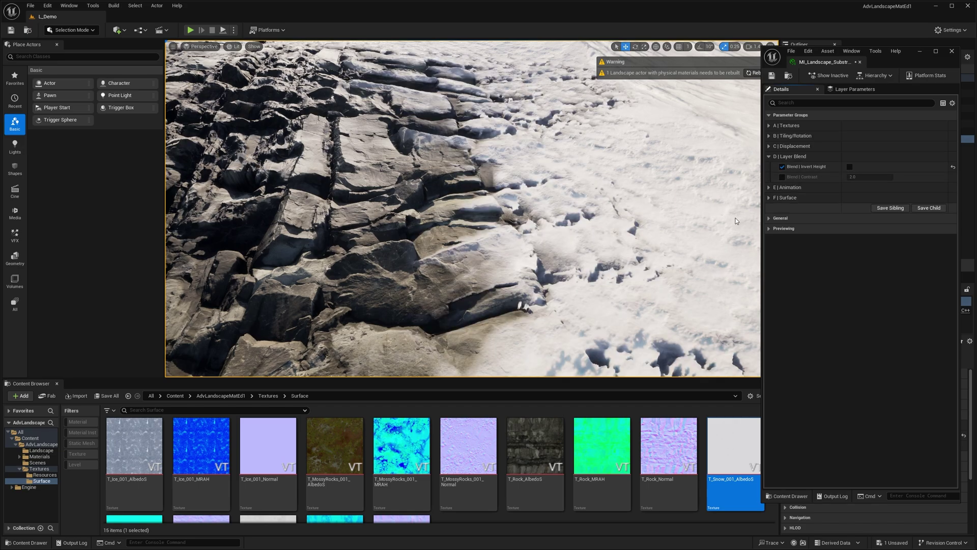
mouse_move(462, 208)
right_mouse_down()
mouse_move(478, 219)
mouse_move(448, 231)
mouse_move(462, 209)
right_mouse_up()
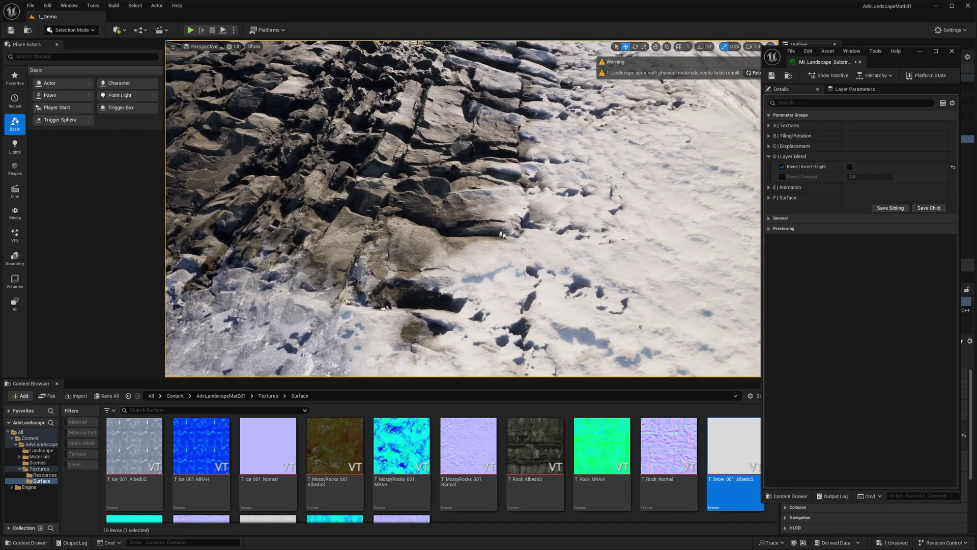
left_click(850, 167)
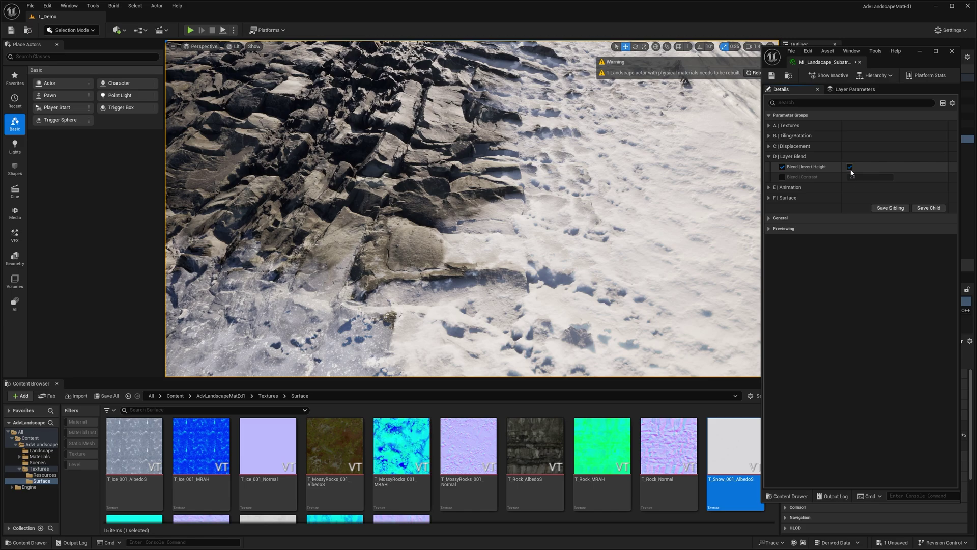
left_click(849, 168)
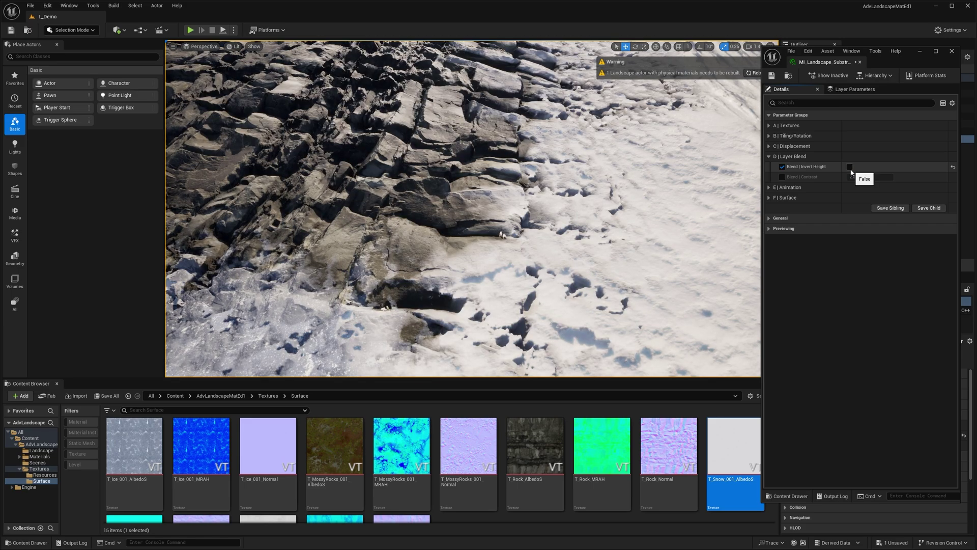
left_click(850, 167)
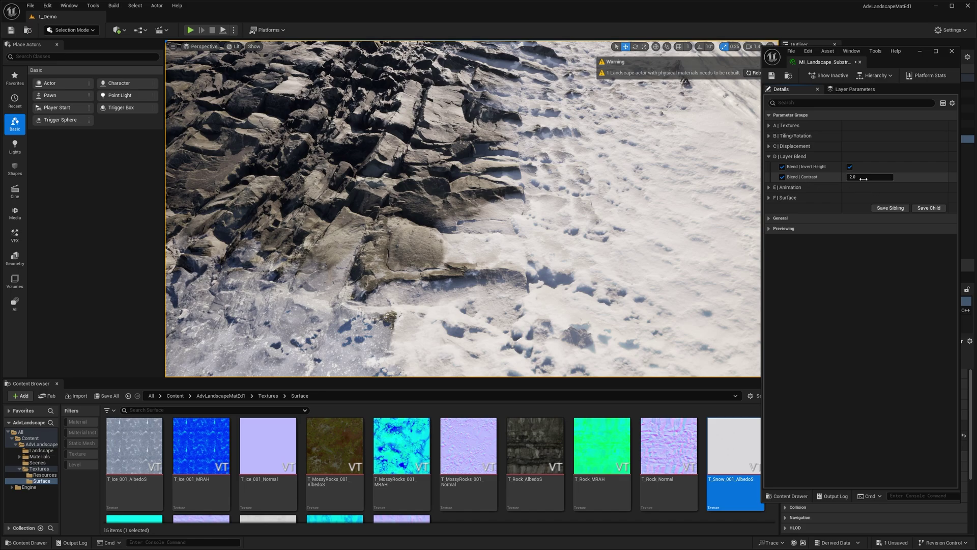
Try a Blend | Contrast of about 0.74, return it to 2, disable its override and collapse the Layer Blend parameters.
right_click_drag(611, 208, 656, 178)
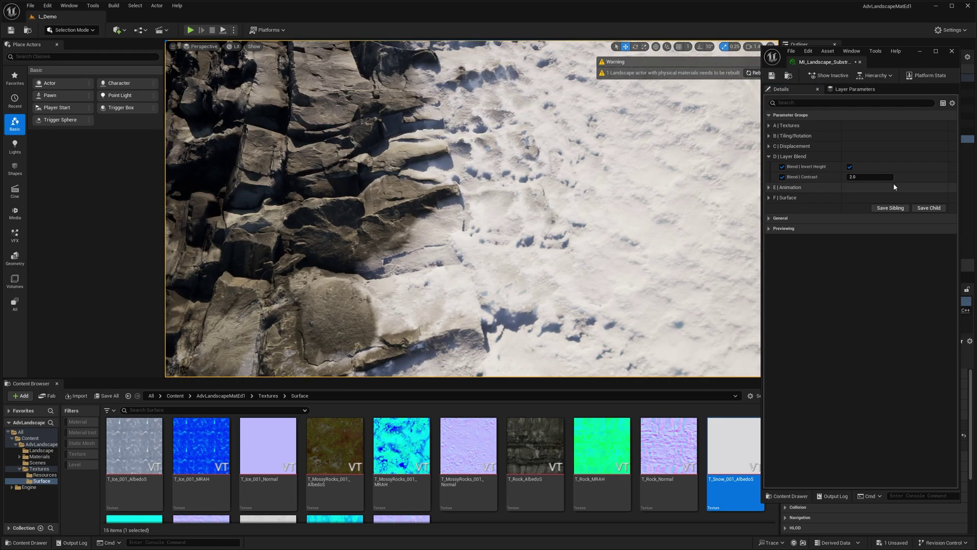
mouse_move(889, 178)
left_mouse_down()
mouse_move(916, 178)
mouse_move(867, 179)
mouse_move(884, 178)
left_mouse_up()
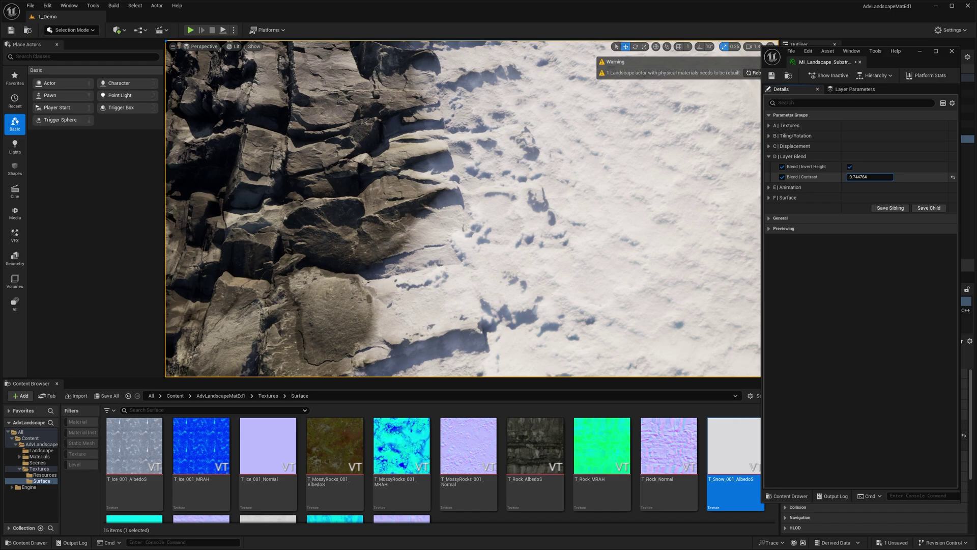
left_click(870, 177)
type("2")
key("Return")
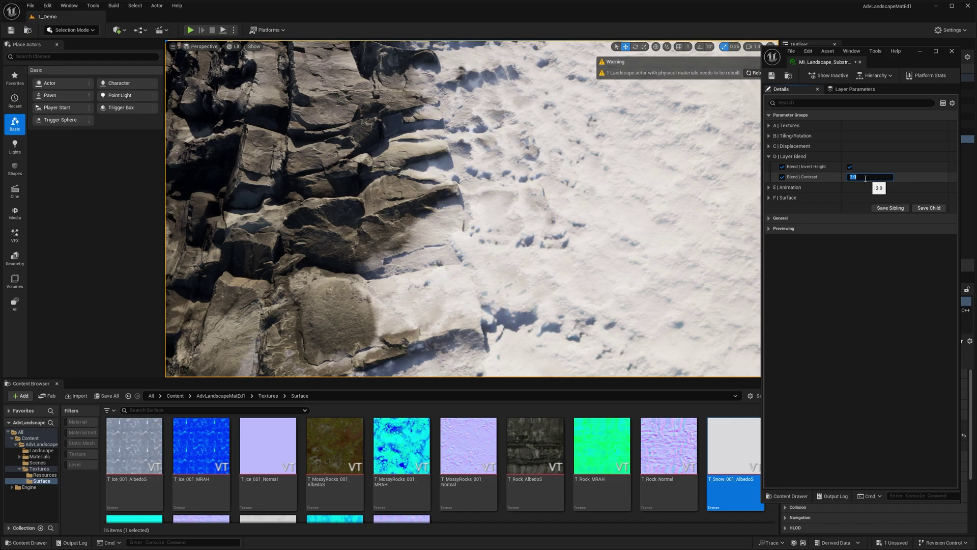
left_click(781, 177)
left_click(770, 157)
Expand the Animation parameters and bring the icy ground in front of the rocks into view.
right_click_drag(616, 226, 529, 214)
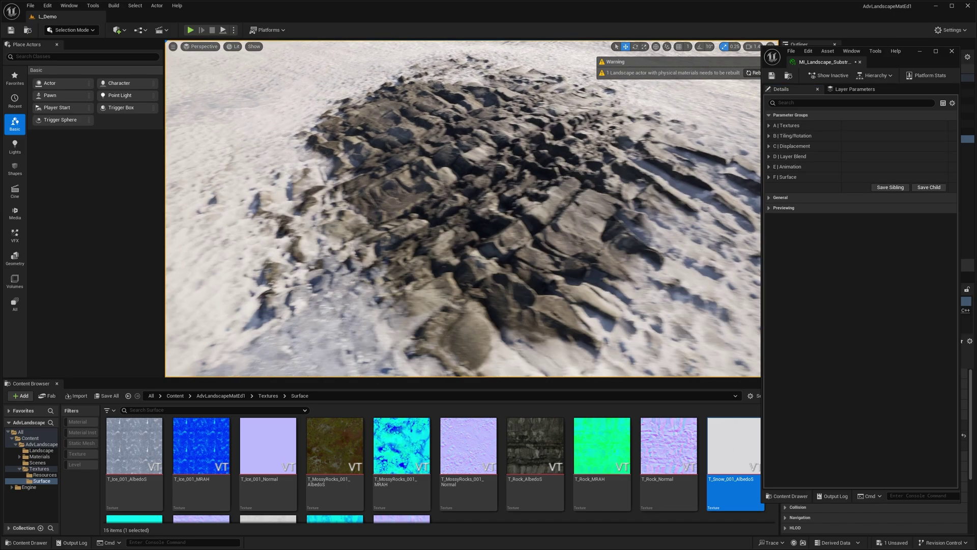
right_click_drag(707, 196, 707, 197)
left_click(770, 167)
right_click_drag(599, 262, 600, 262)
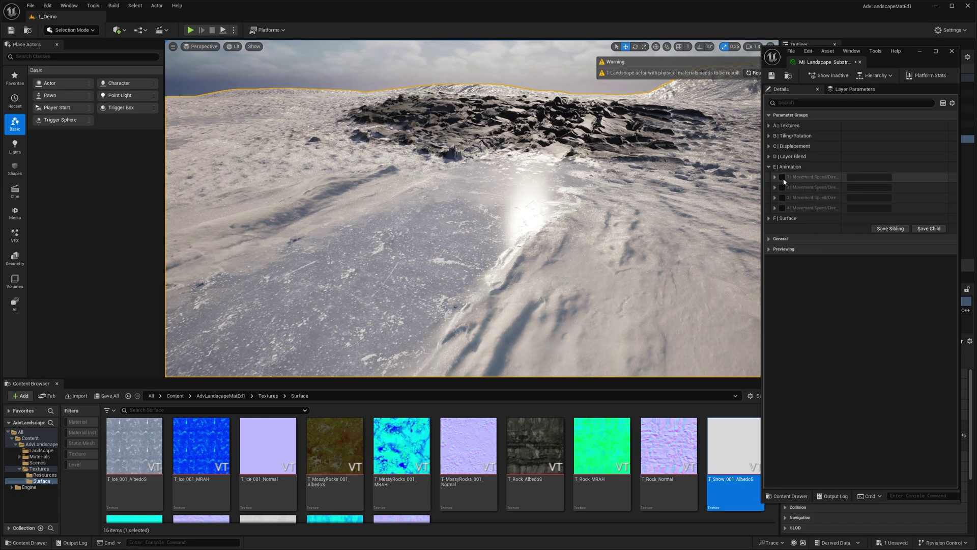
Enable the 1 | Movement Speed override, look at its RGBA channels and disable the override again.
left_click(775, 177)
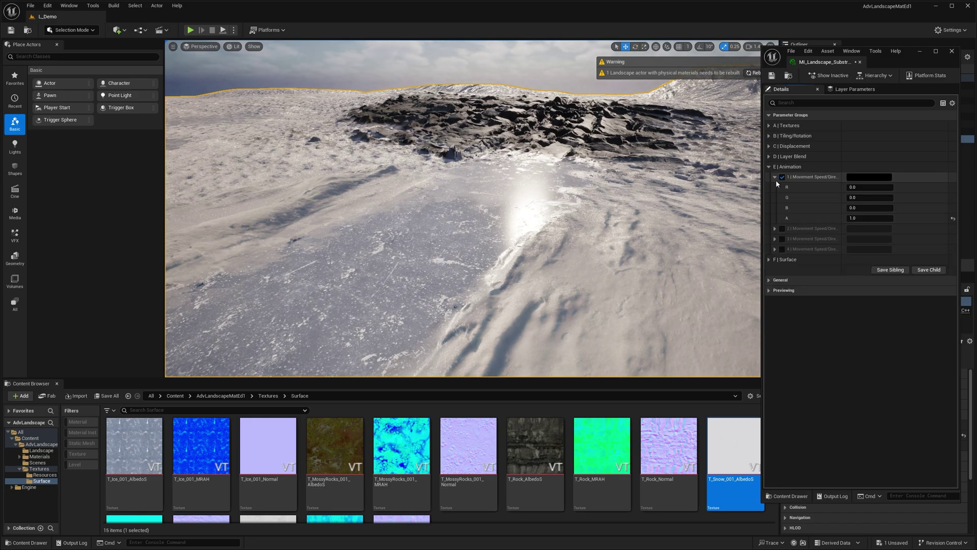
left_click(775, 177)
left_click(782, 177)
Enable the 2 | Movement Speed override, try R values of 0.02 and 0.2, and examine the moving rock displacement up close.
left_click(769, 125)
left_click(768, 125)
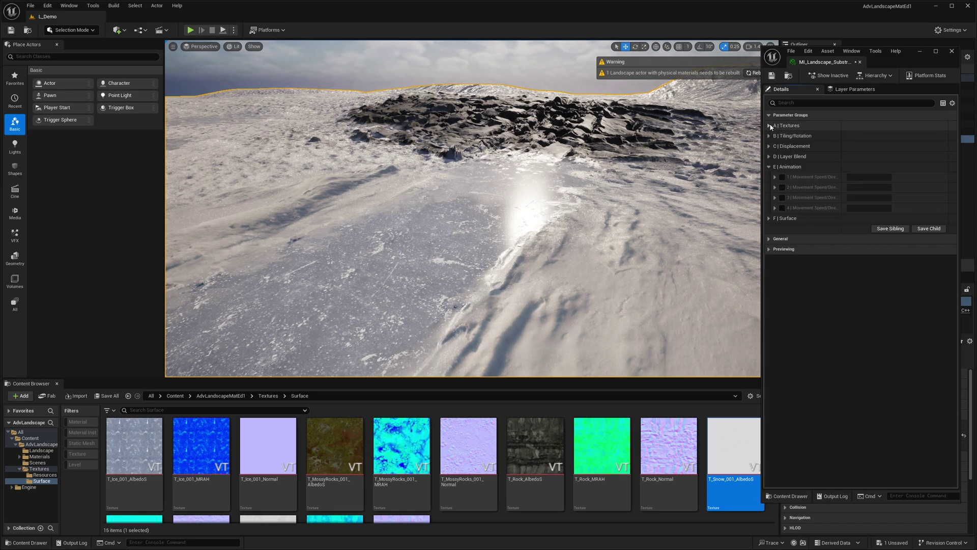
left_click(775, 187)
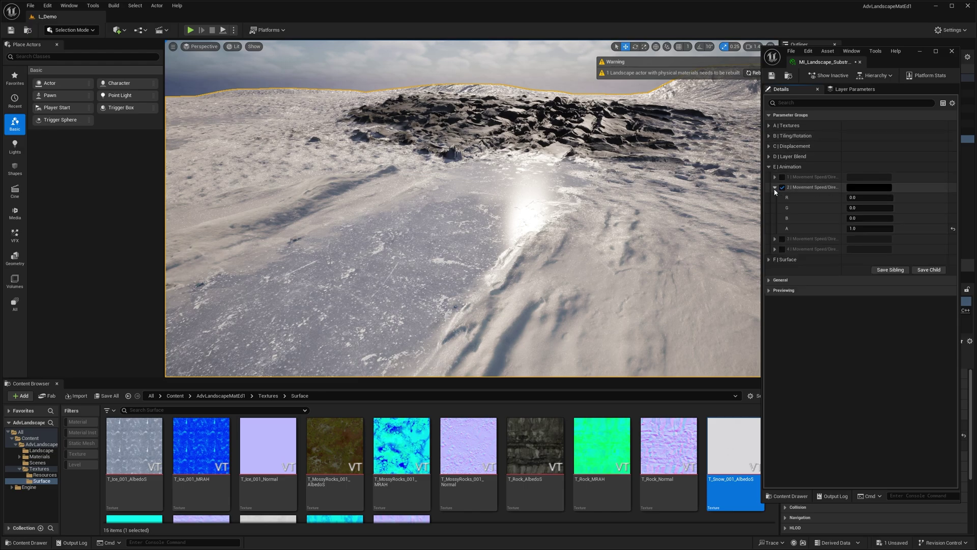
left_click(868, 197)
type("0")
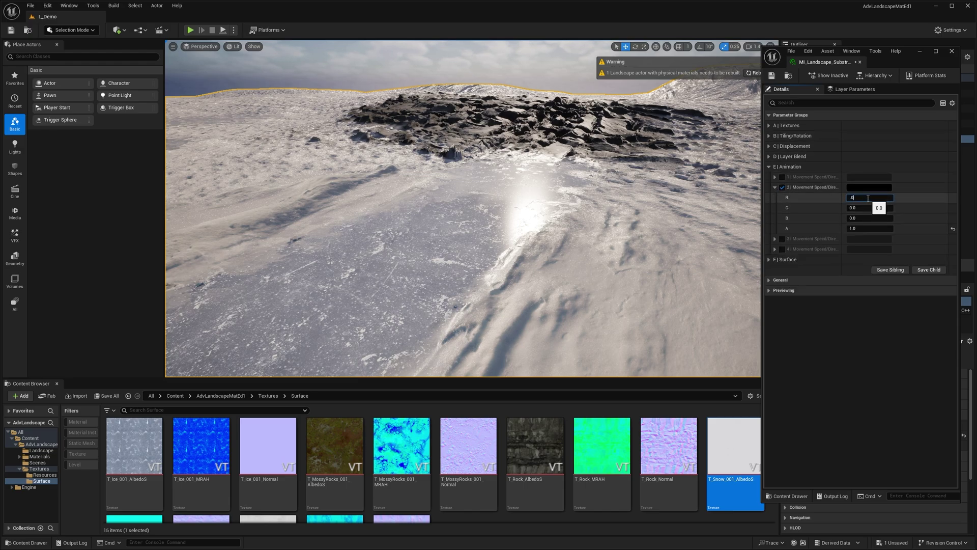
type(".02")
key("Return")
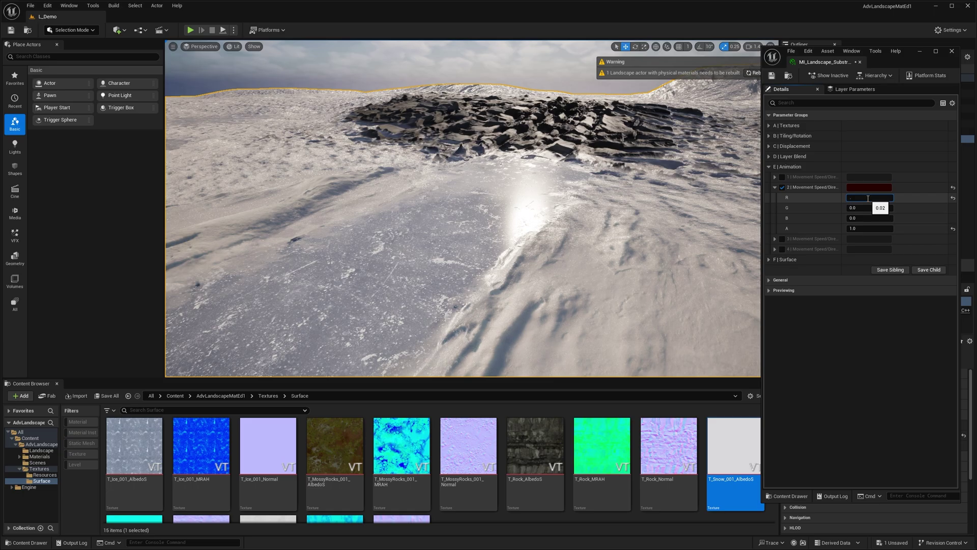
type("0.2")
key("Return")
key("w")
mouse_move(621, 250)
right_mouse_down()
mouse_move(656, 219)
mouse_move(651, 295)
mouse_move(647, 285)
mouse_move(682, 262)
mouse_move(685, 219)
mouse_move(620, 249)
right_mouse_up()
right_click_drag(507, 175, 508, 175)
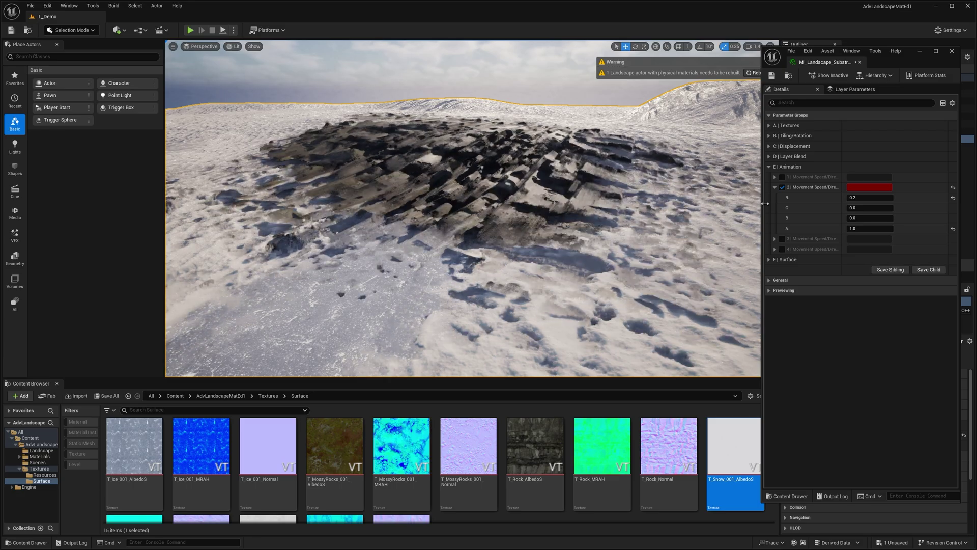
Compare the rocks with the 2 | Movement Speed R channel at 0 and 0.2, then disable and collapse that override.
left_click(953, 188)
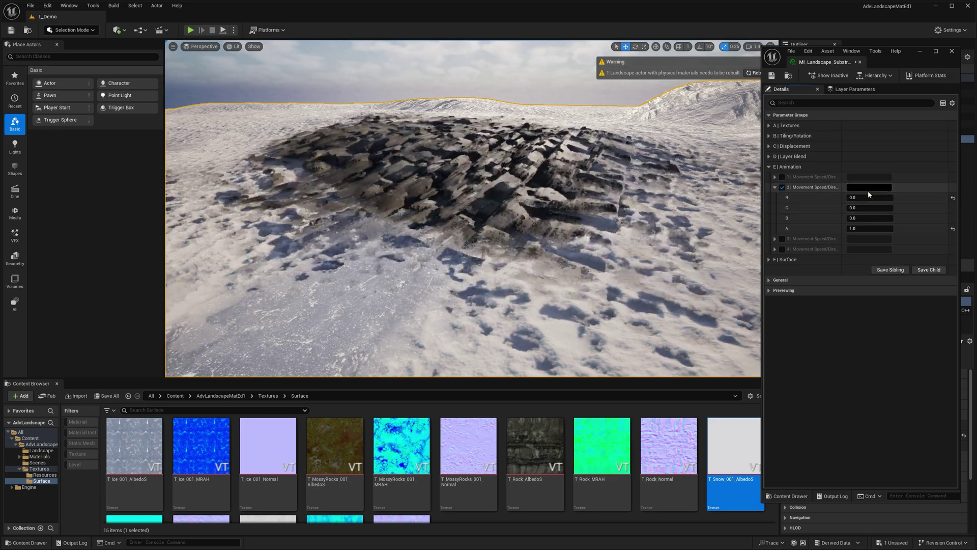
left_click(865, 198)
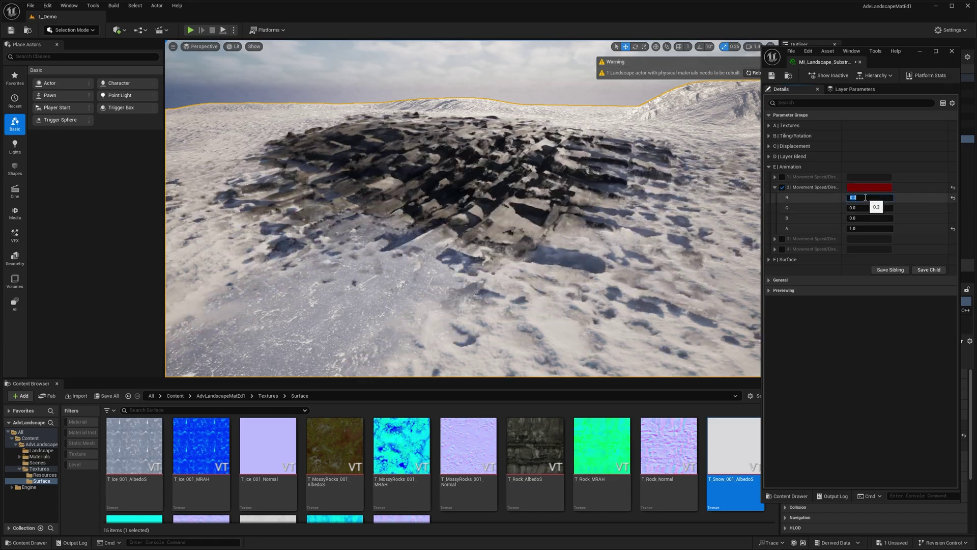
left_click(781, 187)
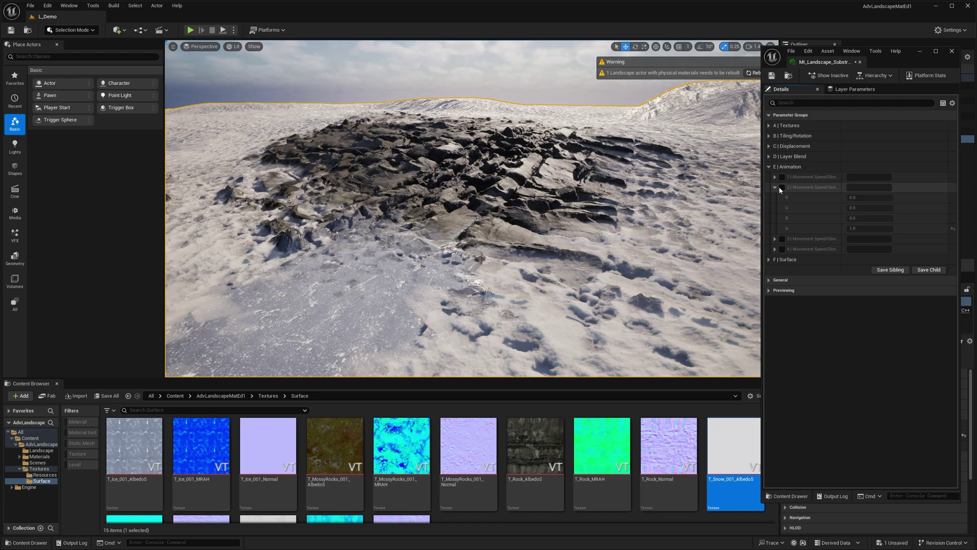
left_click(775, 187)
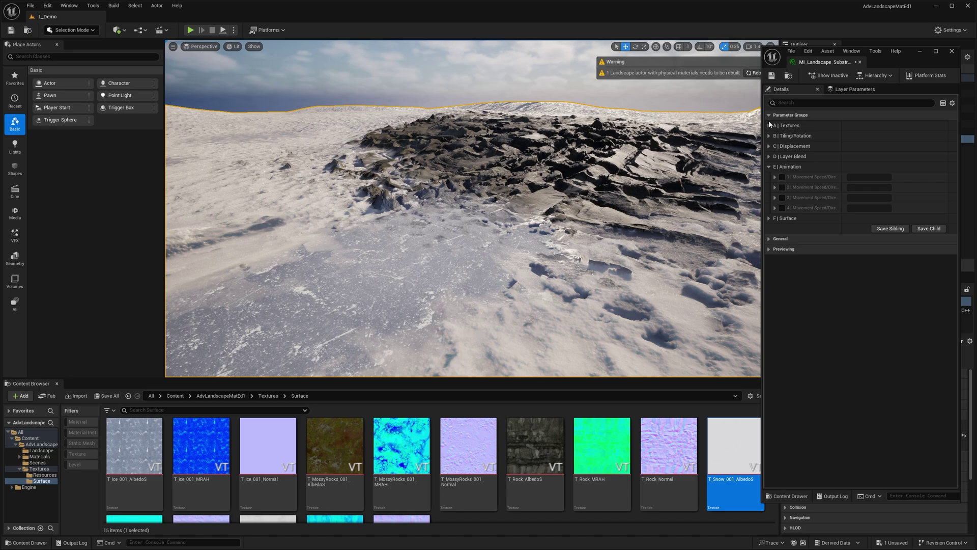
Check the layer textures, enable the 4 | Movement Speed override, vary its R channel to move the ice and return it to 0.
left_click(769, 126)
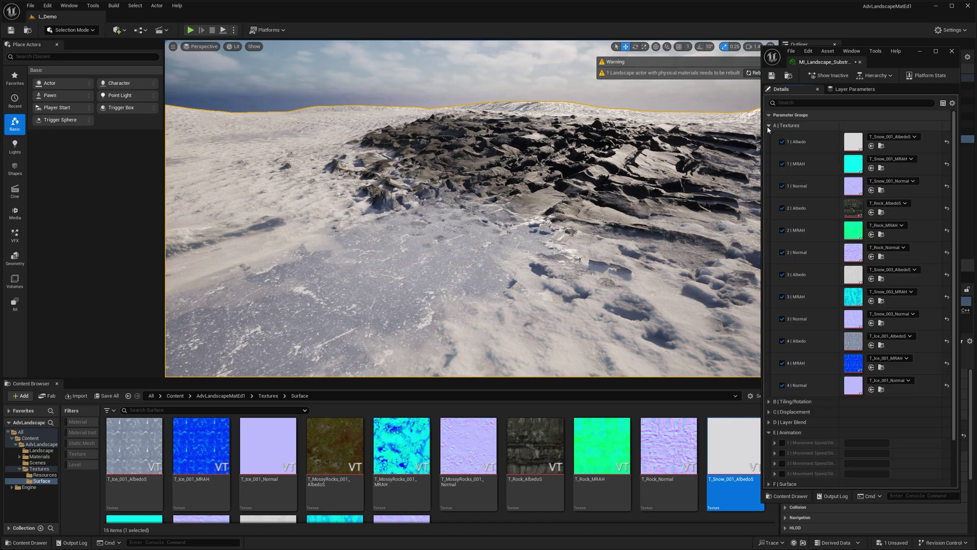
left_click(768, 126)
left_click(775, 208)
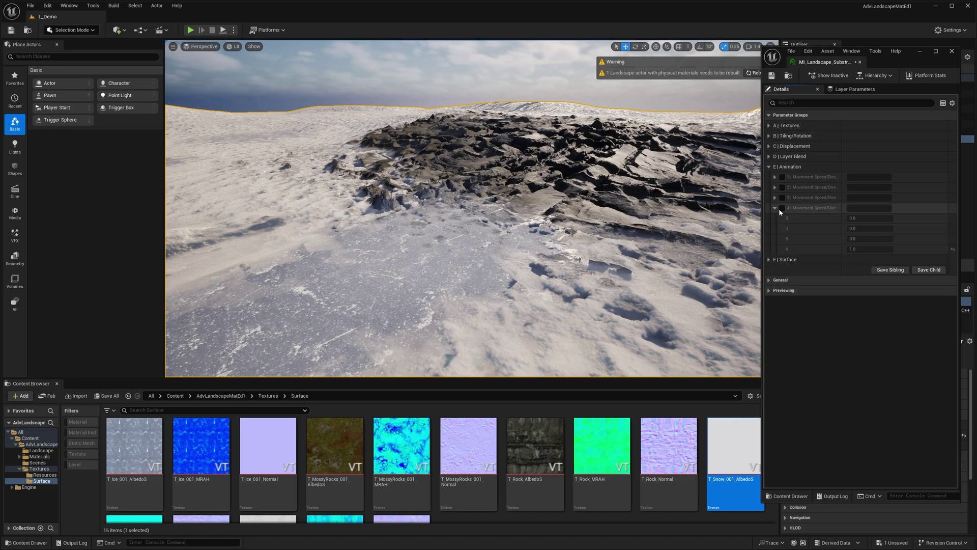
left_click(782, 208)
left_click(857, 219)
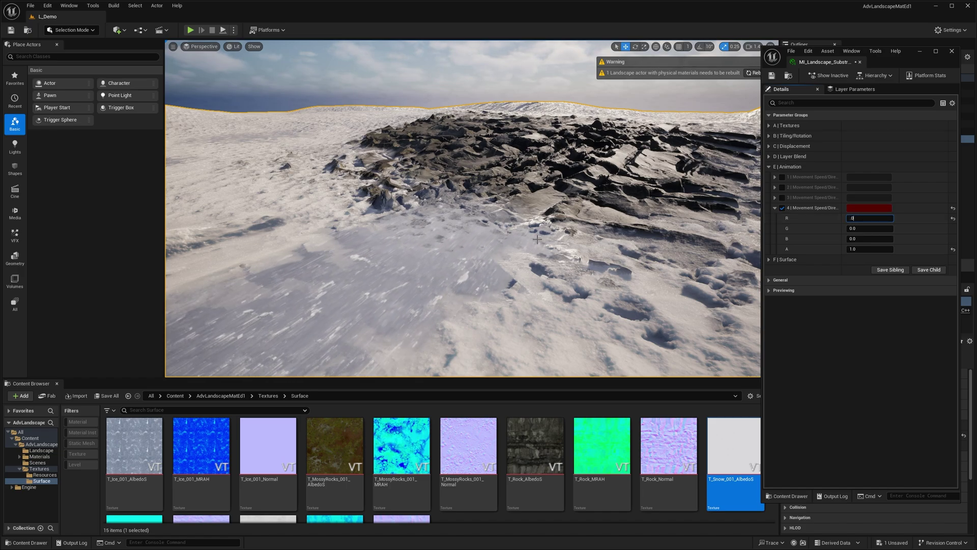
key("w")
right_click_drag(537, 239, 366, 252)
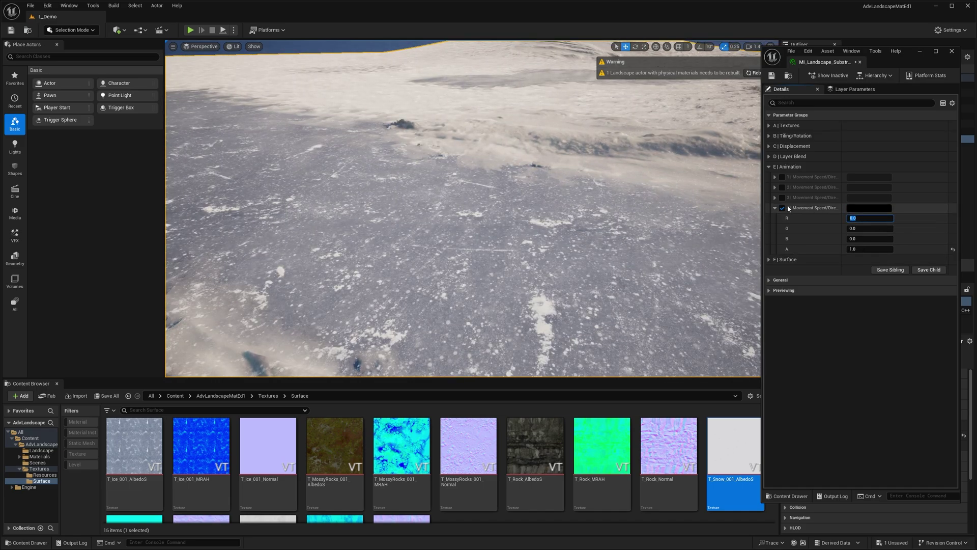
Collapse the Animation parameters, expand the Surface parameters and bring the glinting snow into close view.
left_click(775, 208)
left_click(768, 166)
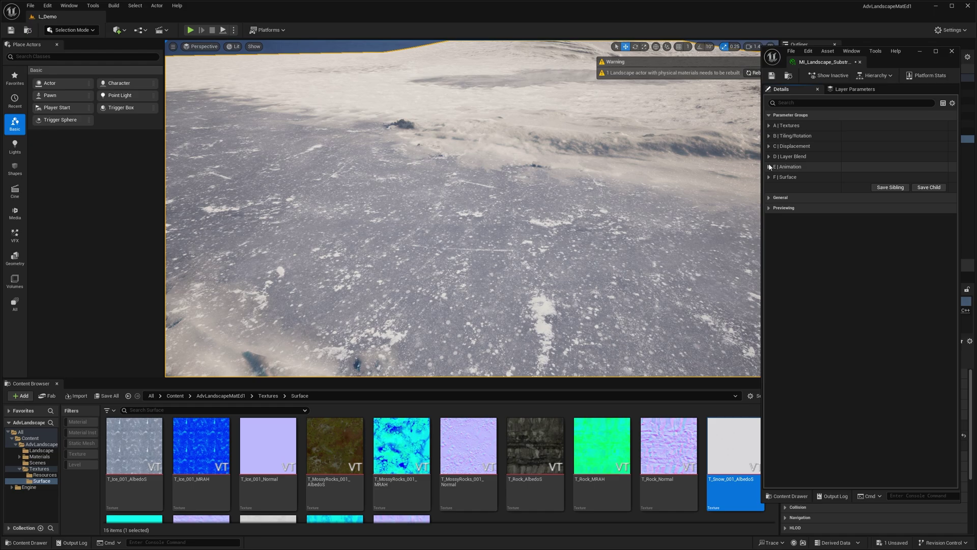
left_click(769, 177)
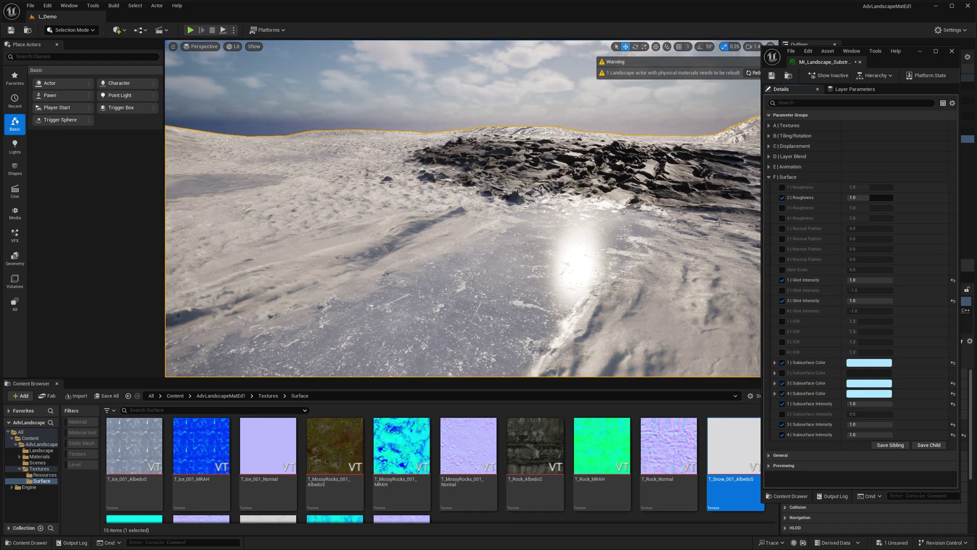
mouse_move(527, 272)
right_mouse_down()
mouse_move(652, 252)
mouse_move(528, 272)
right_mouse_up()
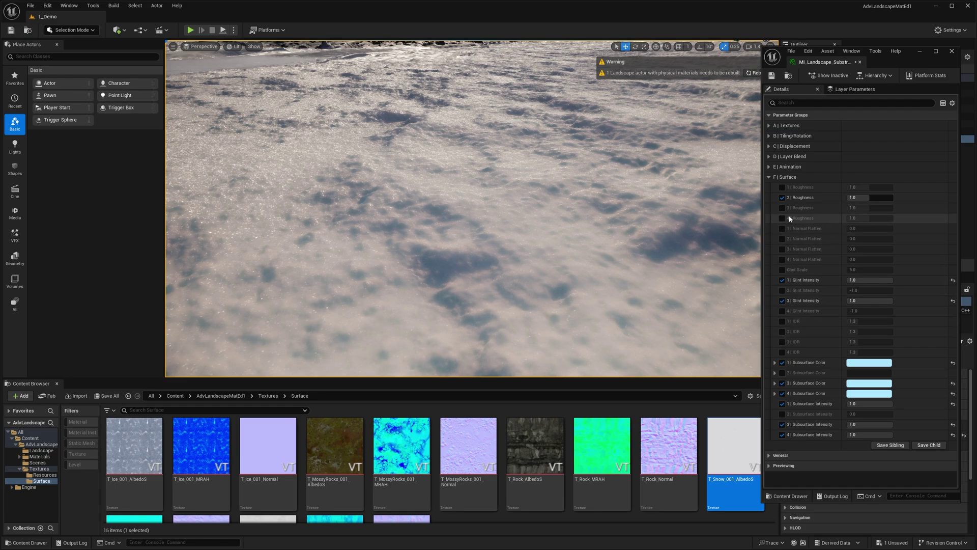
right_click_drag(528, 272, 528, 170)
right_click_drag(636, 218, 636, 219)
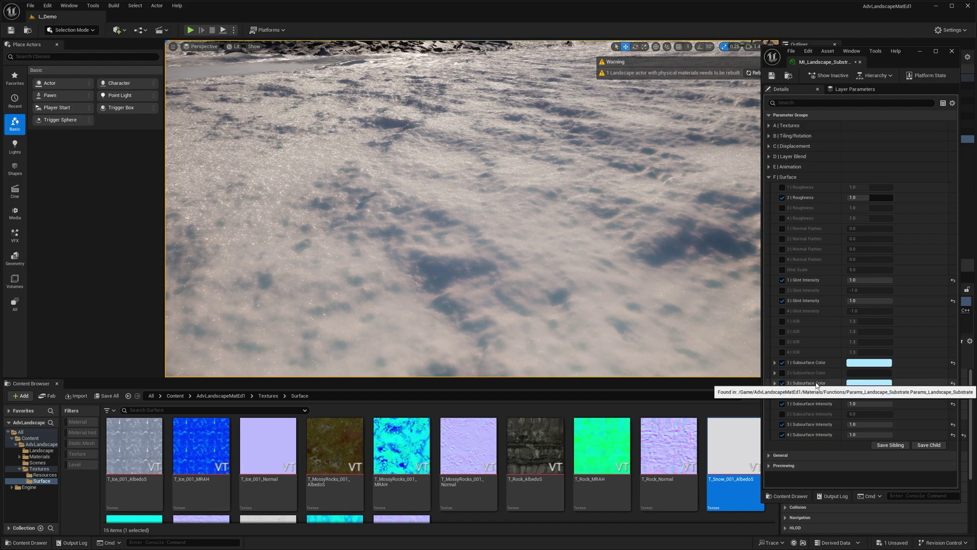
right_click_drag(616, 289, 616, 288)
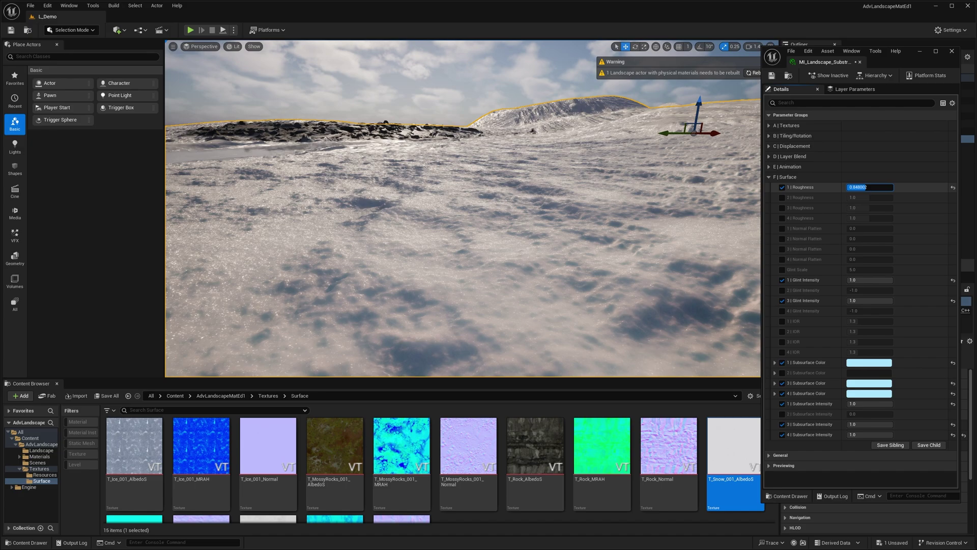
Try a 1 | Roughness of about 1.95 on the snow, return it to 1 and switch the override to 2 | Roughness.
left_click_drag(861, 187, 888, 187)
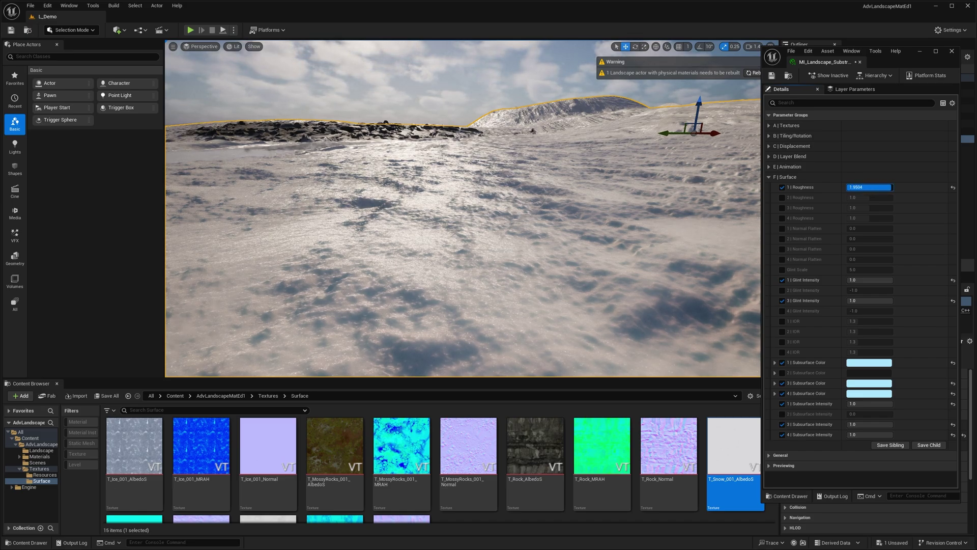
left_click(868, 186)
type("1")
key("Return")
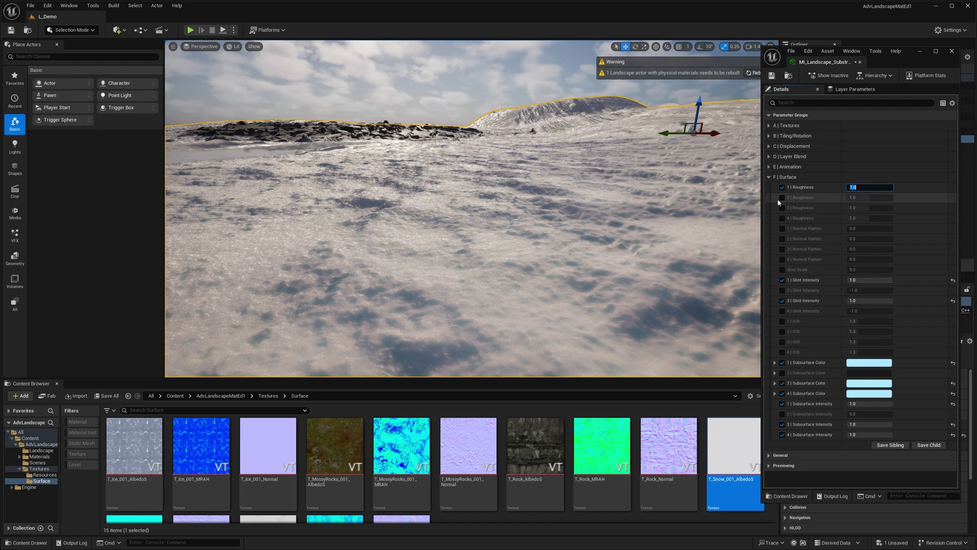
left_click(782, 197)
left_click(782, 188)
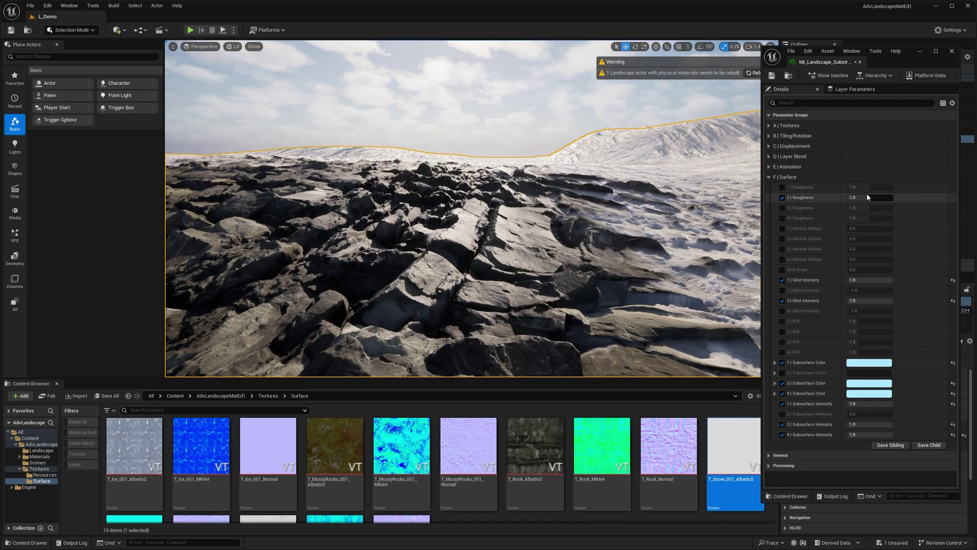
Try 2 | Roughness values of about 2 and 0 on the rocks, return it to 1 and disable its override.
left_click_drag(867, 196, 891, 198)
key("w")
right_click_drag(619, 232, 624, 237)
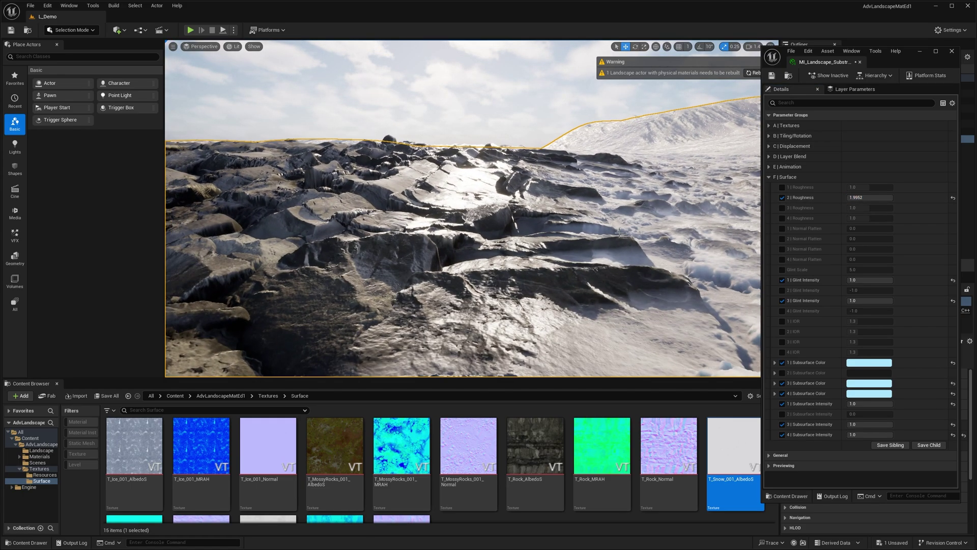
left_click_drag(910, 197, 888, 196)
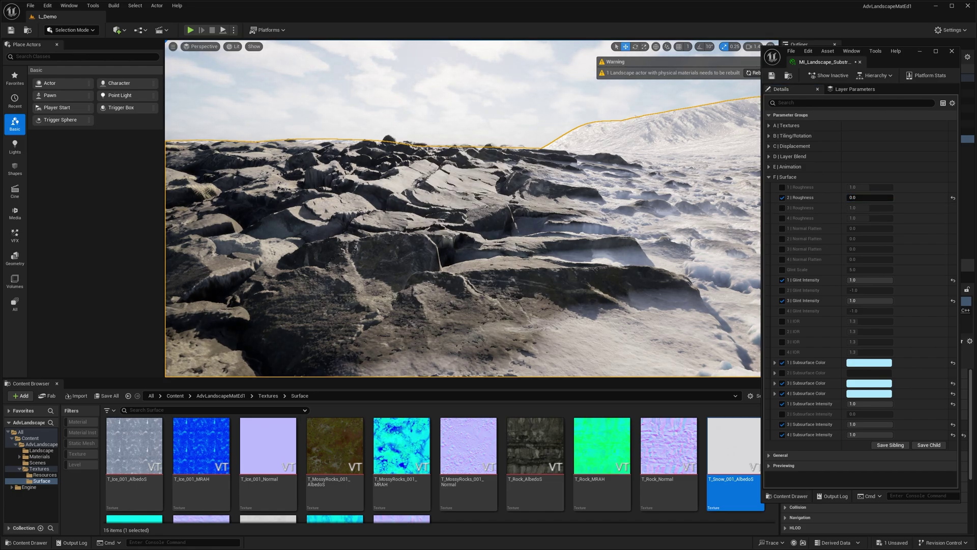
left_click(875, 198)
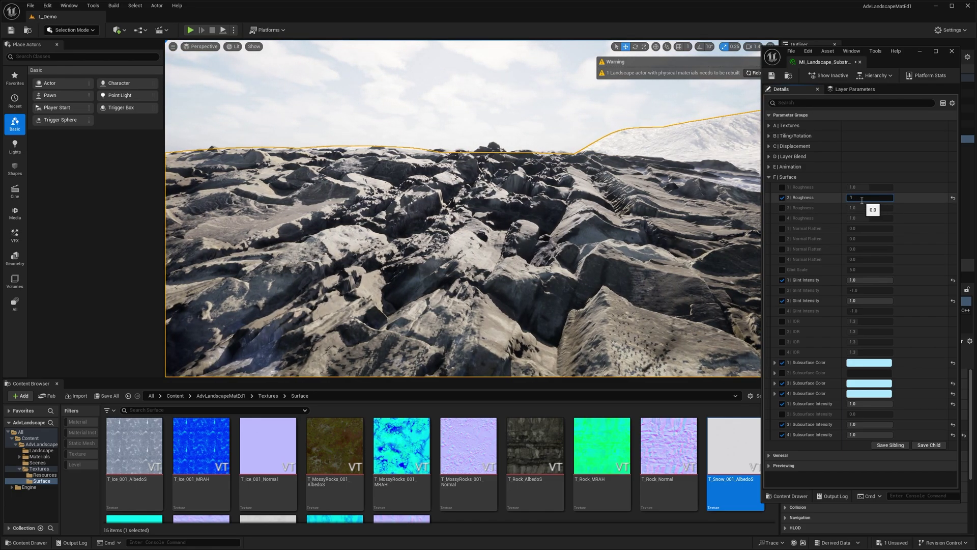
left_click(783, 198)
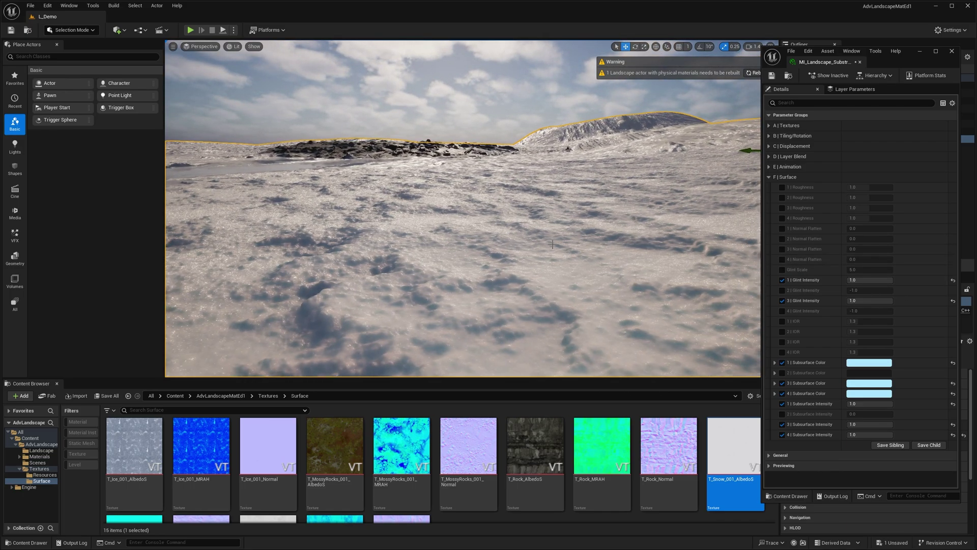
Lower 1 | Glint Intensity to -1 to compare the snow without glints, then return it to 1.
left_click_drag(885, 280, 864, 280)
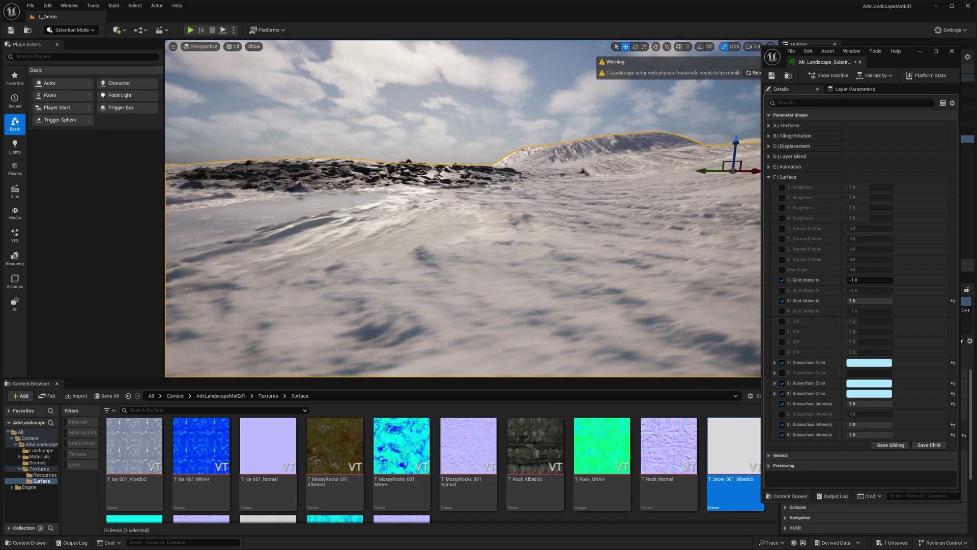
left_click(868, 280)
type("1")
key("Return")
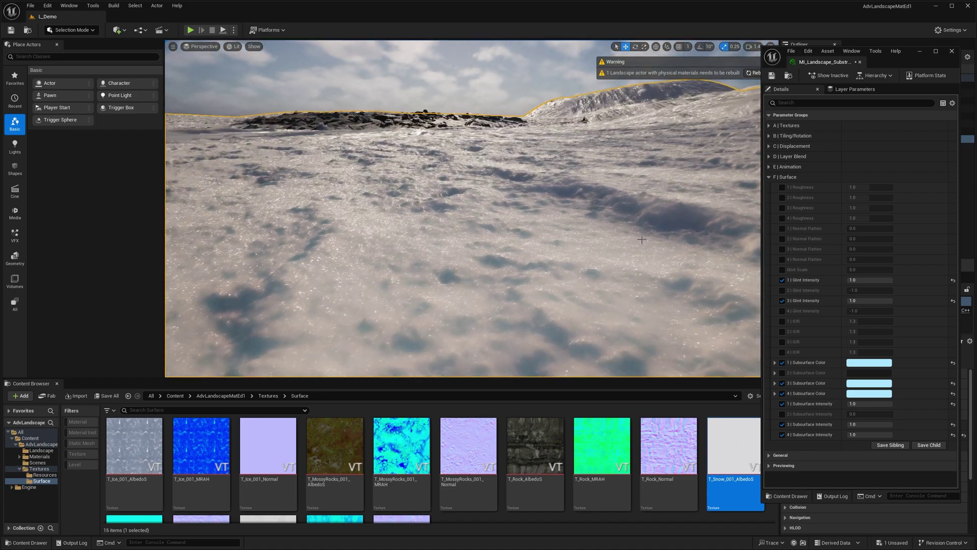
Enable the 1 | IOR override, try a higher value and 0.04 on the snow, and set it to 0.4.
left_click(783, 321)
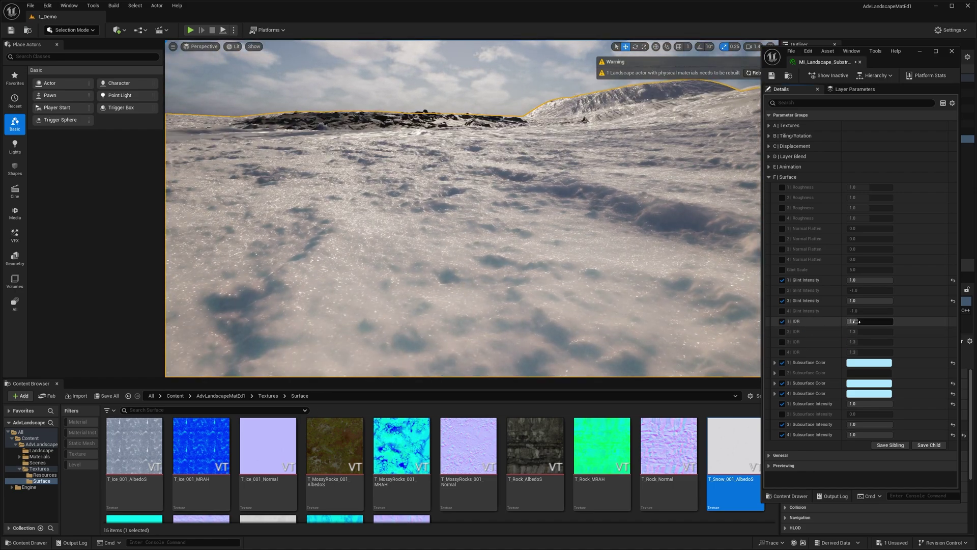
mouse_move(859, 322)
left_mouse_down()
mouse_move(837, 322)
mouse_move(878, 322)
left_mouse_up()
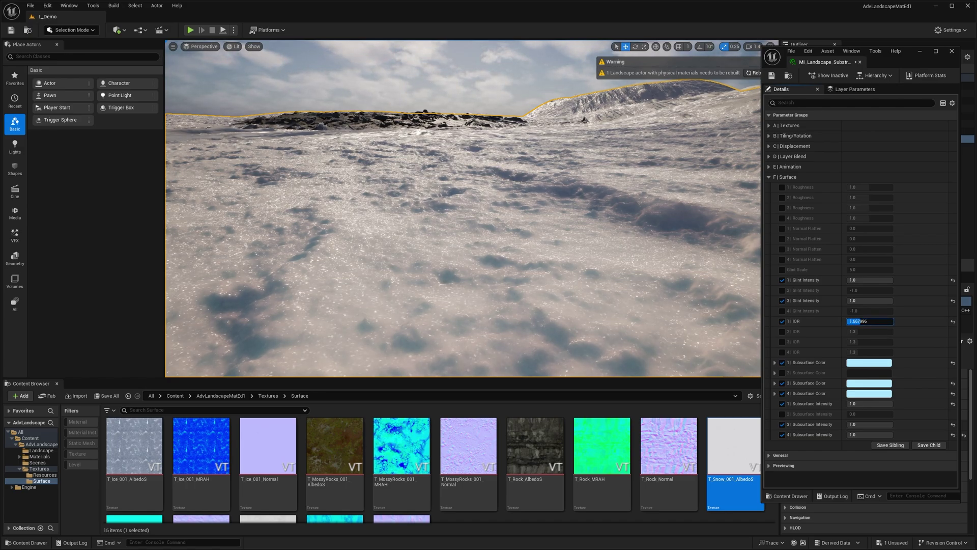
left_click(862, 321)
type("0.04")
key("Return")
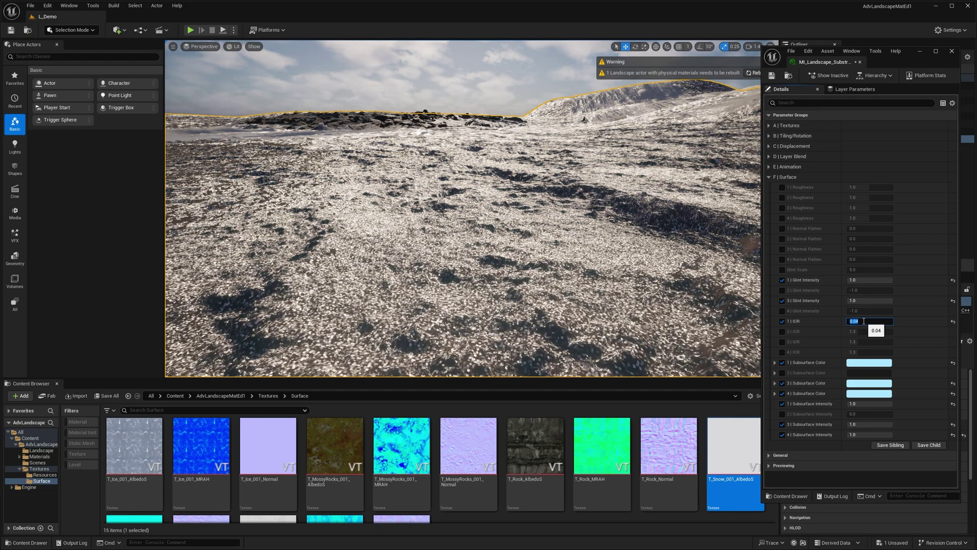
type("0.4")
key("Return")
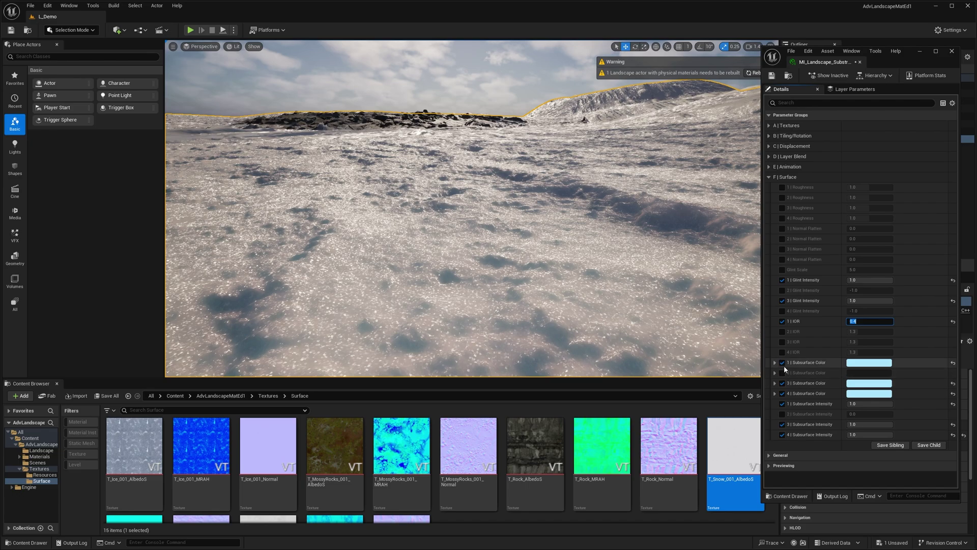
Disable the 1 | Subsurface Intensity and 1 | Glint Intensity overrides and view the snow without both effects.
left_click(782, 404)
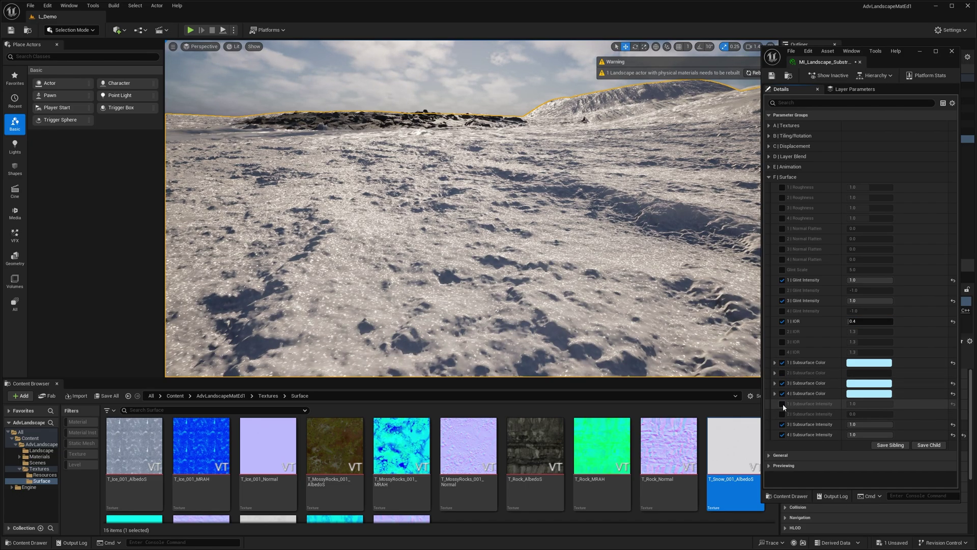
left_click(782, 280)
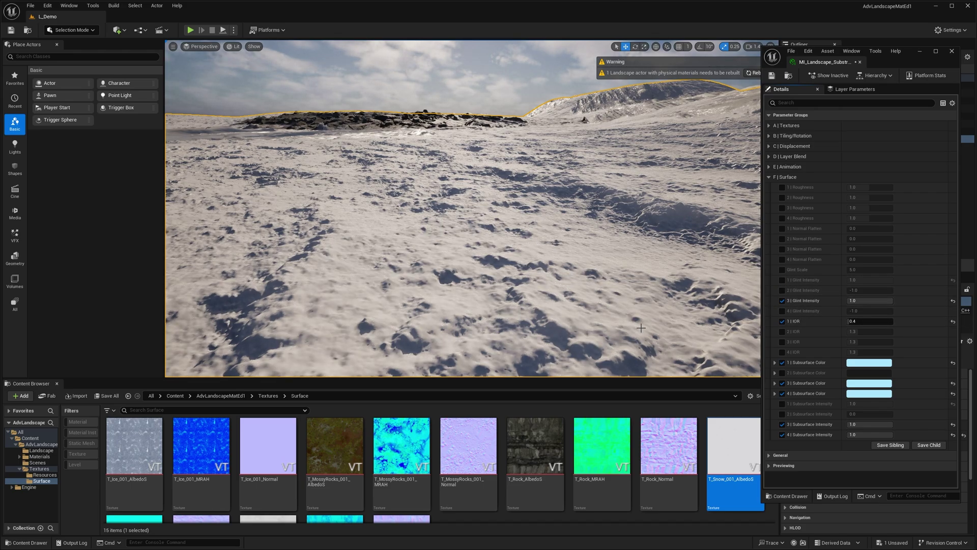
mouse_move(641, 327)
right_mouse_down()
mouse_move(748, 336)
mouse_move(623, 331)
right_mouse_up()
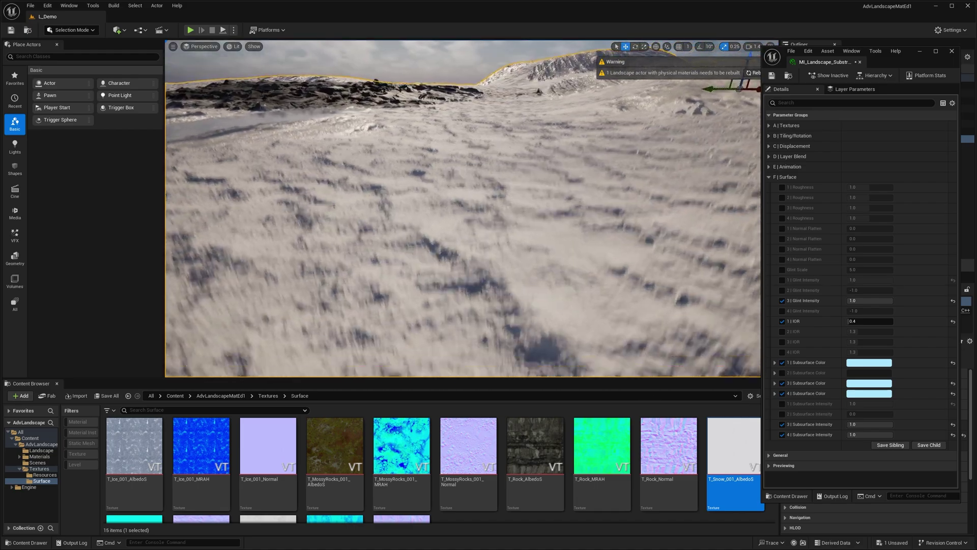
right_click_drag(524, 328, 521, 328)
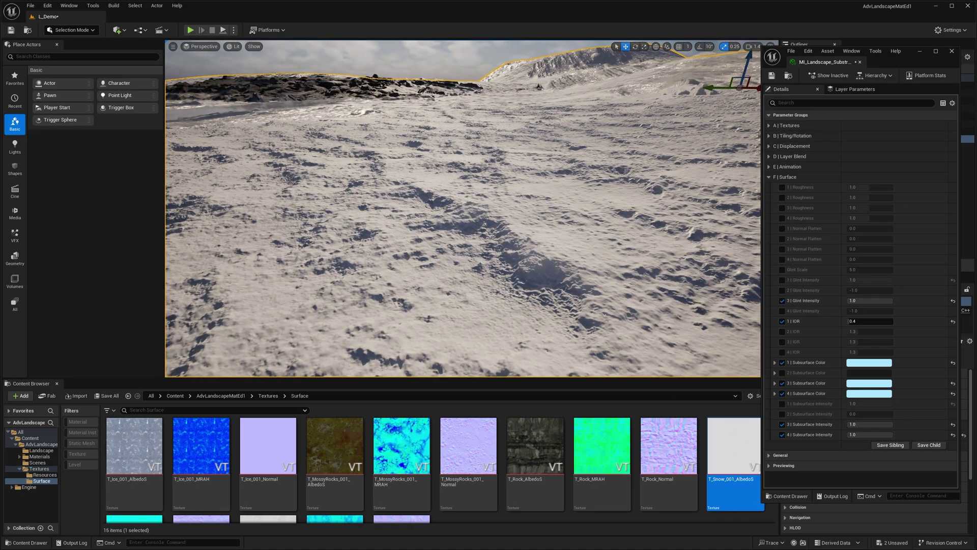
Re-enable the 1 | Glint Intensity and 1 | Subsurface Intensity overrides to restore both effects on the snow.
right_click_drag(591, 229, 589, 212)
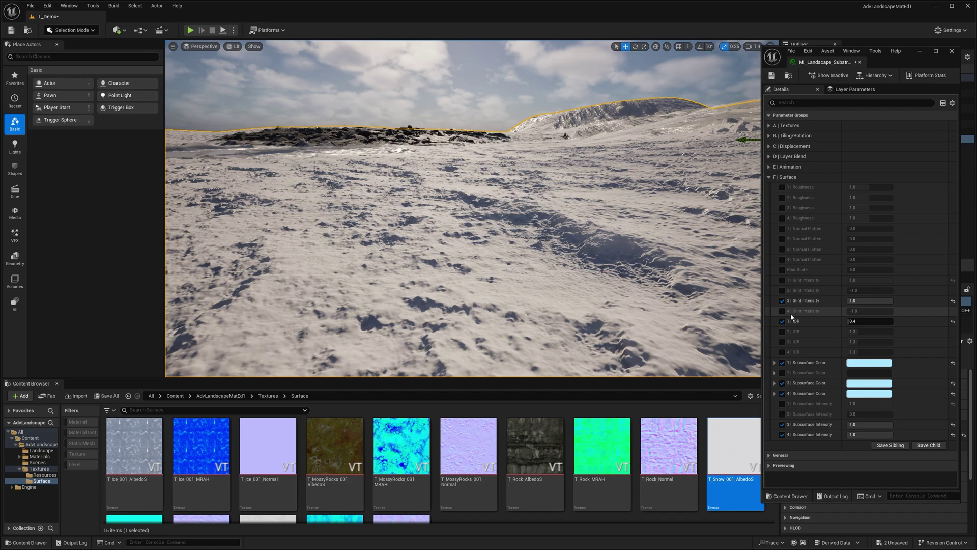
left_click(782, 280)
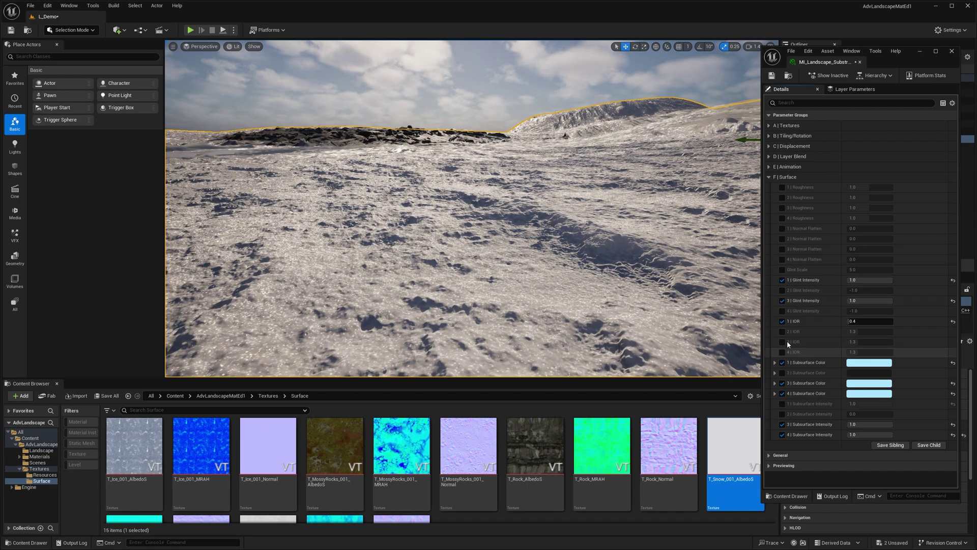
left_click(782, 404)
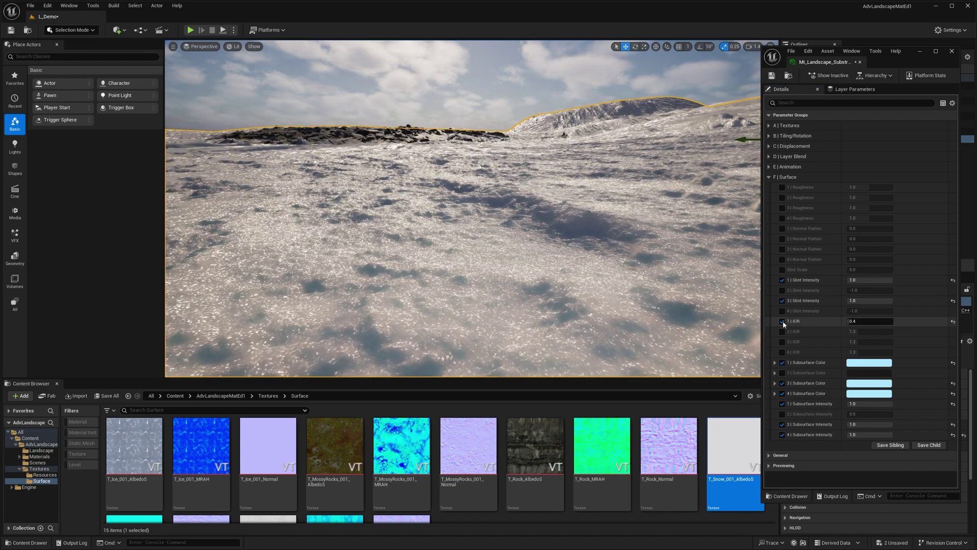
Set 1 | IOR to 1.3 and disable its override.
left_click(874, 322)
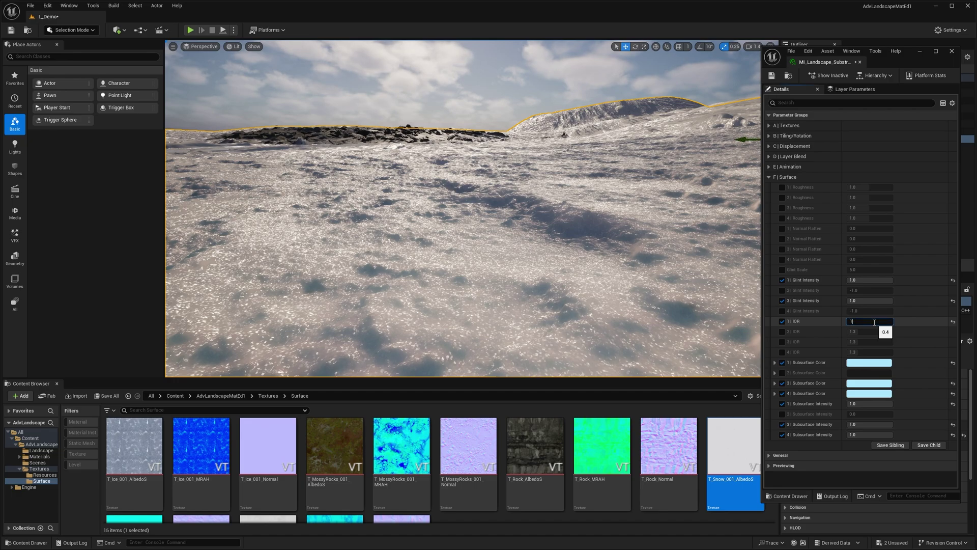
type("1.3")
key("Return")
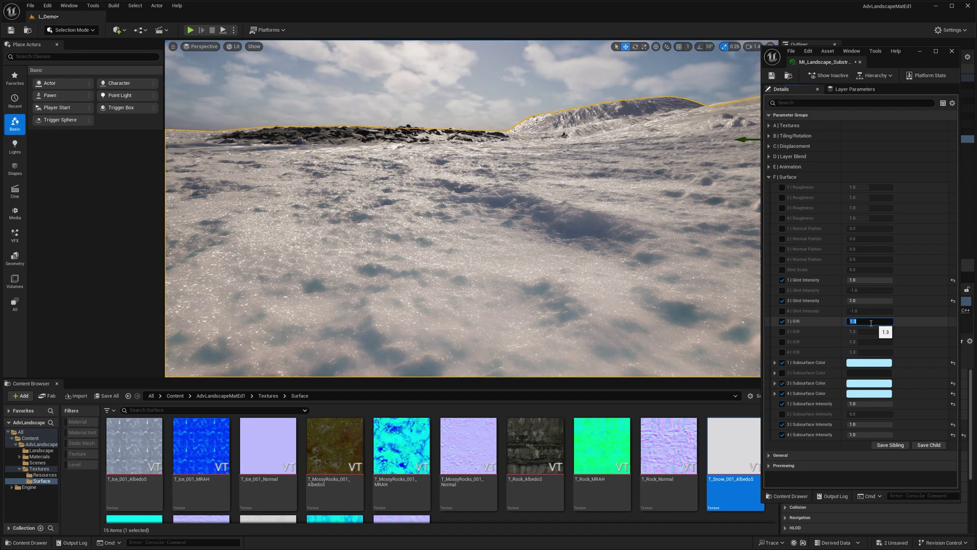
left_click(782, 322)
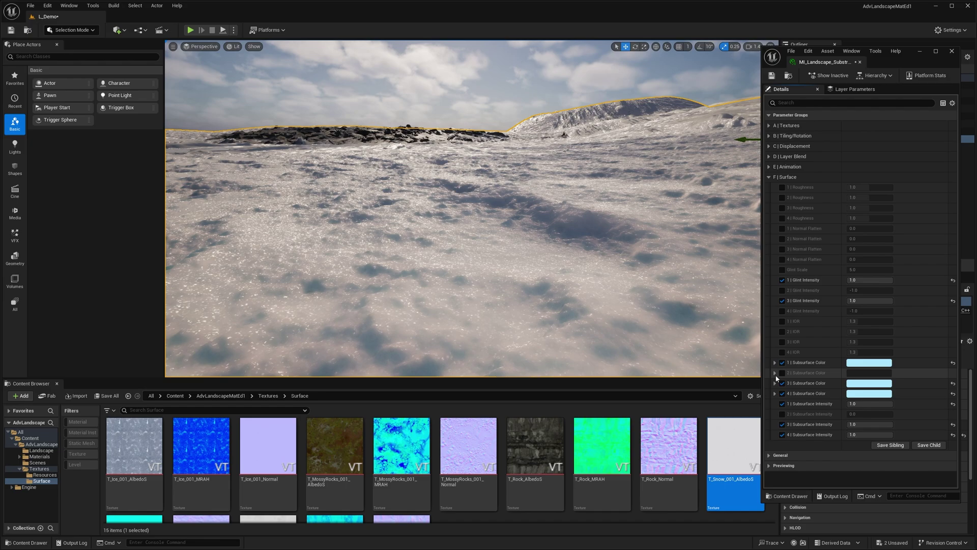
Try a pale warm off-white for 1 | Subsurface Color on the snow and discard the color change.
left_click(866, 363)
left_click_drag(725, 382, 749, 396)
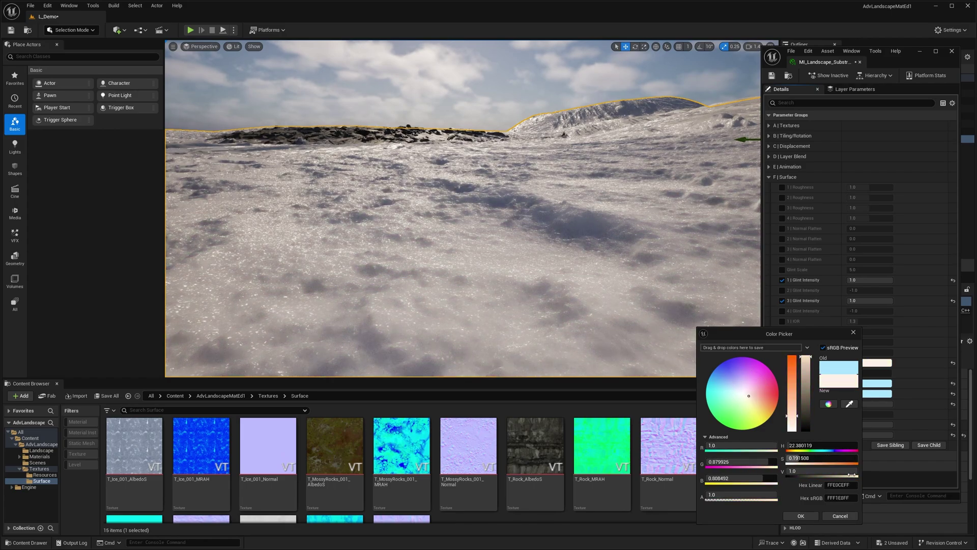
left_click(839, 516)
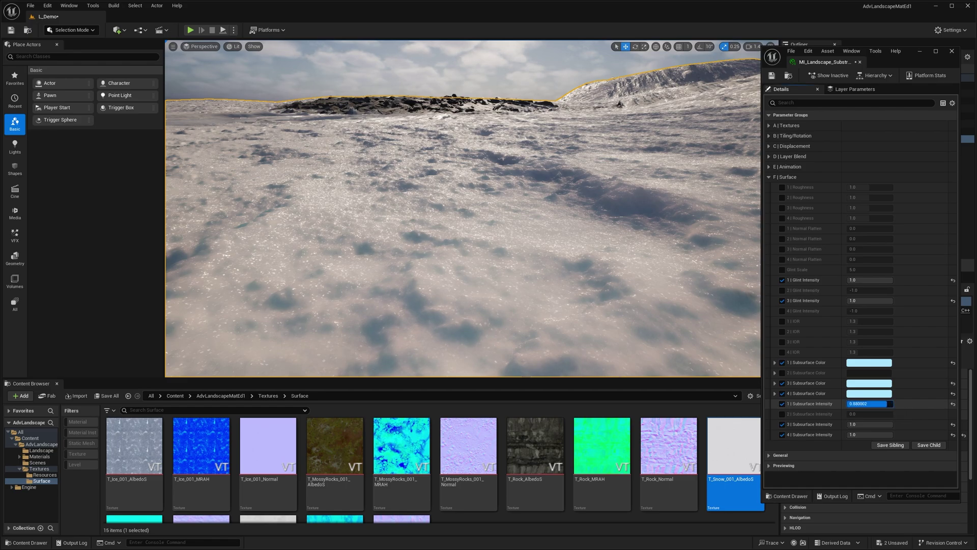
Try lower 1 | Subsurface Intensity values such as about 0.13 on the snow, return it to 1, and collapse the F | Surface group.
left_click_drag(876, 404, 846, 404)
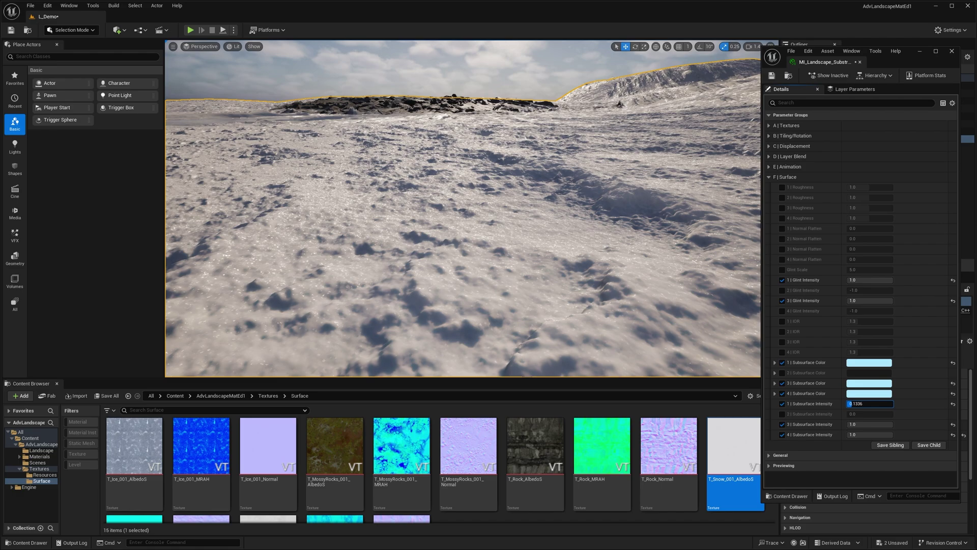
mouse_move(859, 404)
left_mouse_down()
mouse_move(888, 403)
mouse_move(852, 403)
mouse_move(872, 403)
mouse_move(863, 403)
left_mouse_up()
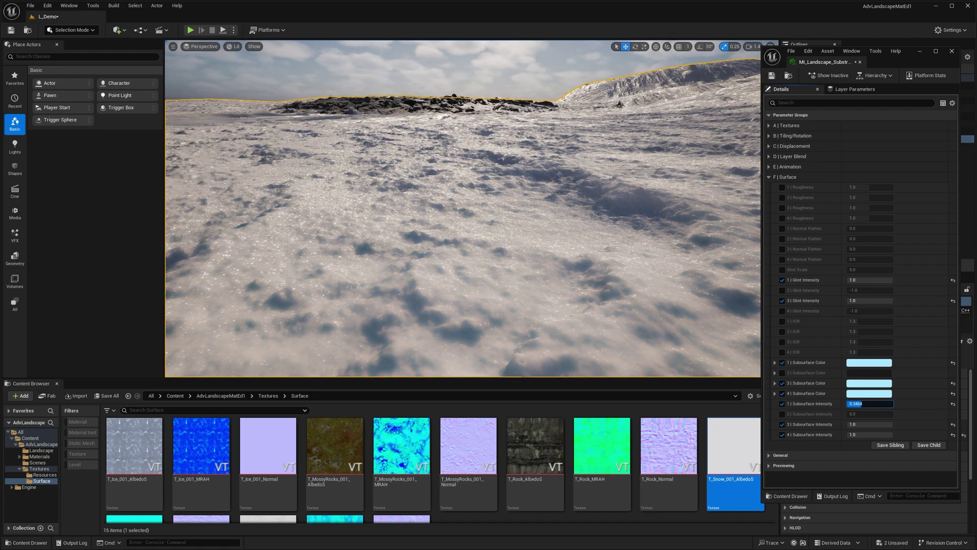
type("1")
key("Return")
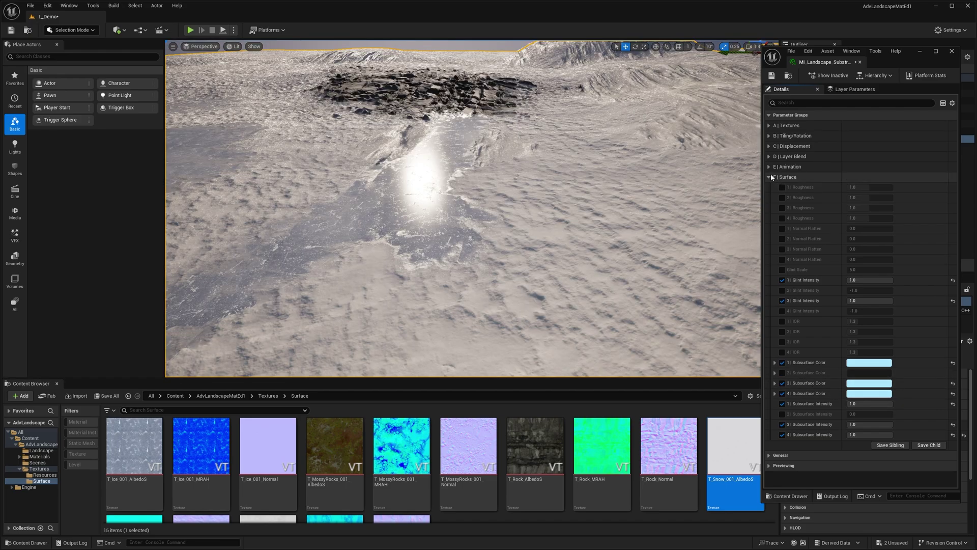
left_click(824, 177)
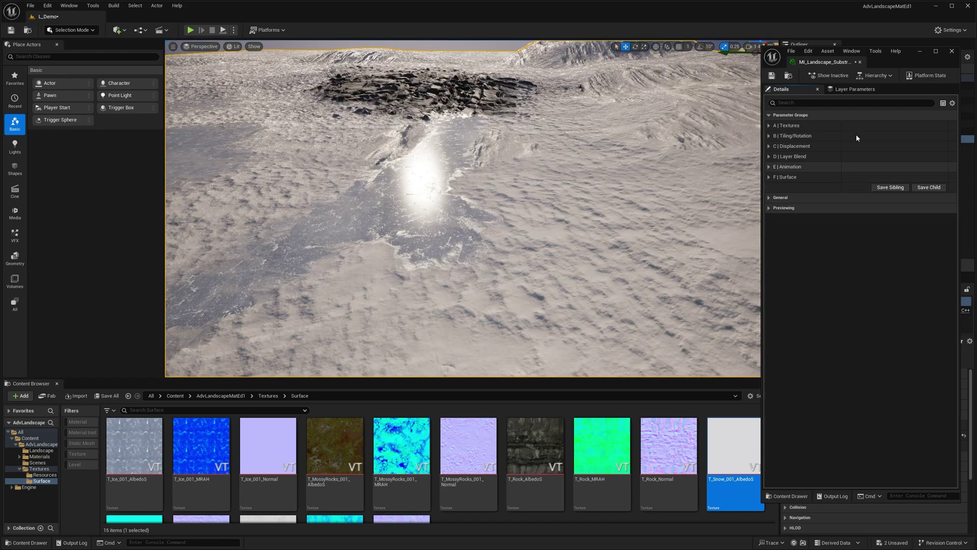